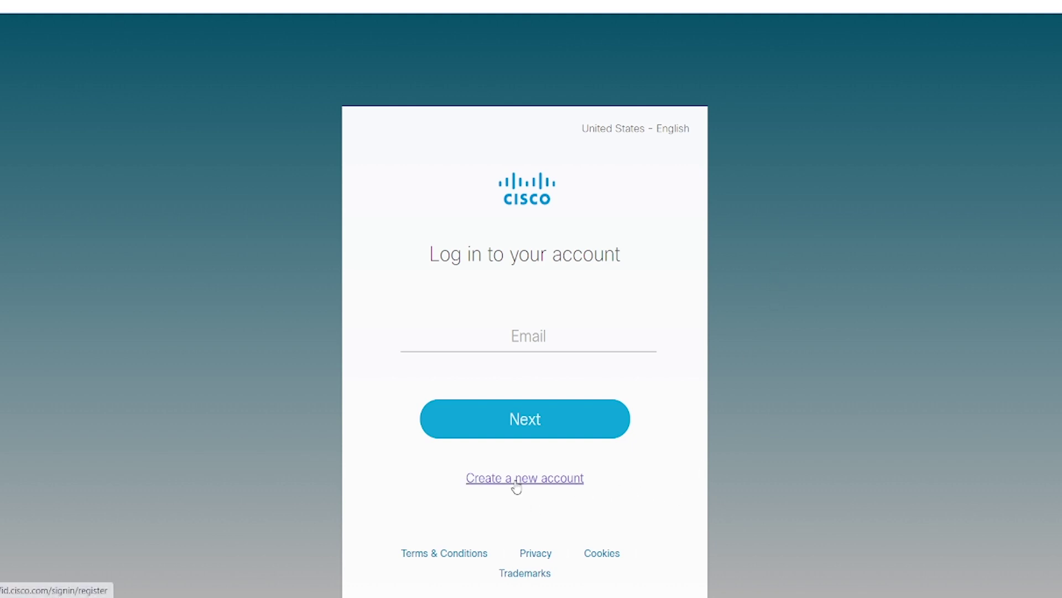
Step: Open the new-account form and enter the account e-mail and password
click(516, 482)
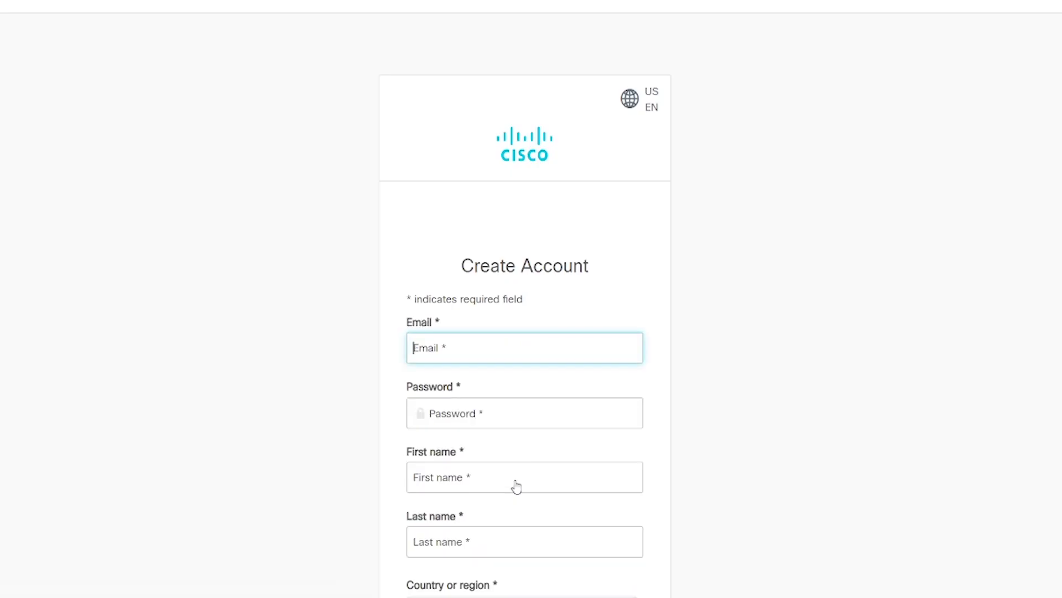
scroll(647, 476, down, 2)
scroll(670, 476, down, 2)
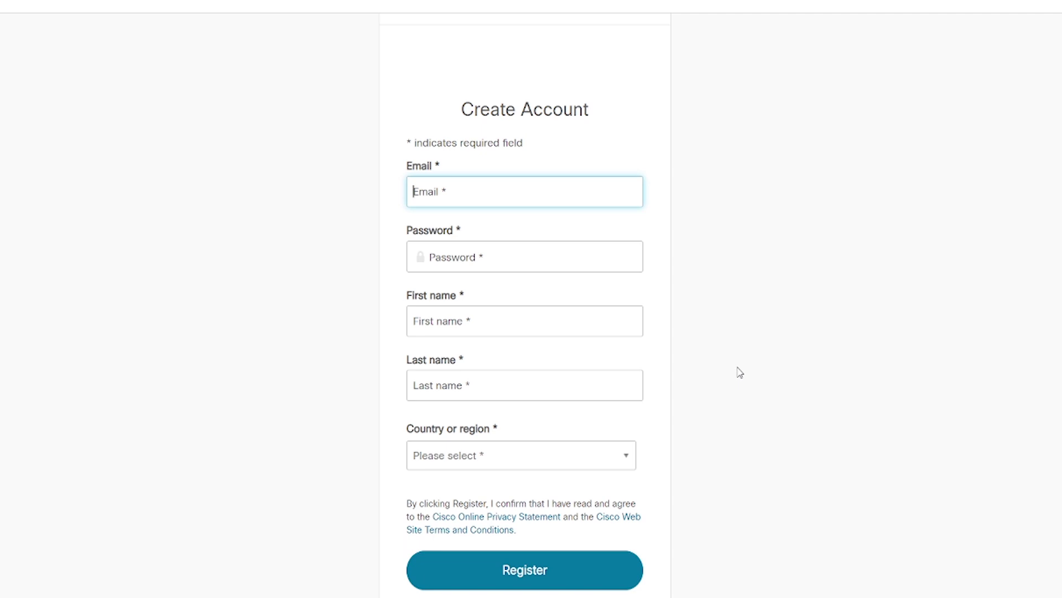
click(494, 252)
text(••••••••••)
Step: Enter the first and last name, choose United States as country, and register
key(Tab)
text(Jane)
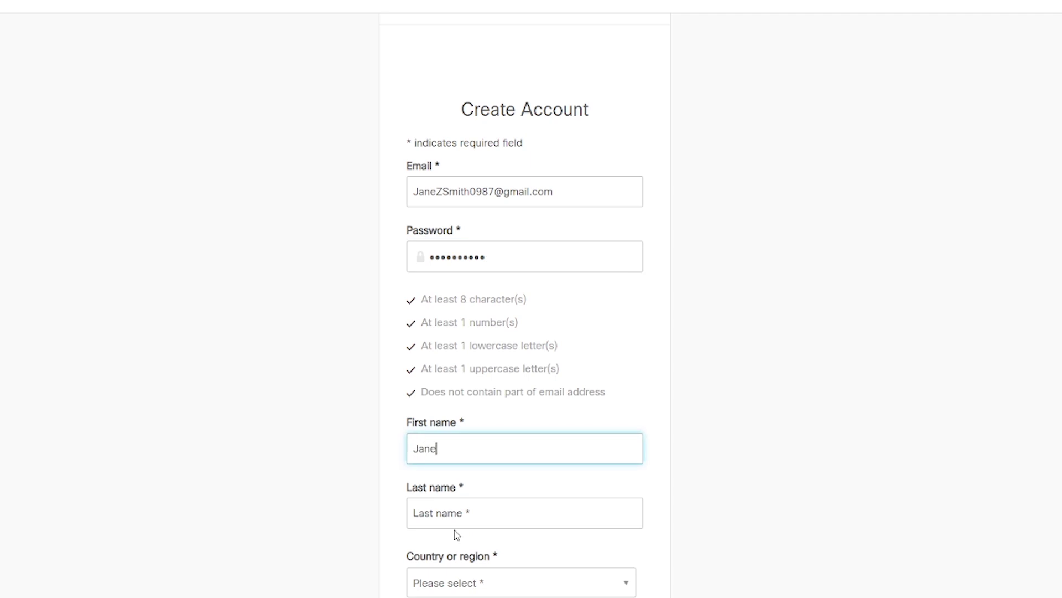
click(458, 520)
text(Smith)
click(481, 582)
scroll(490, 546, down, 15)
click(489, 546)
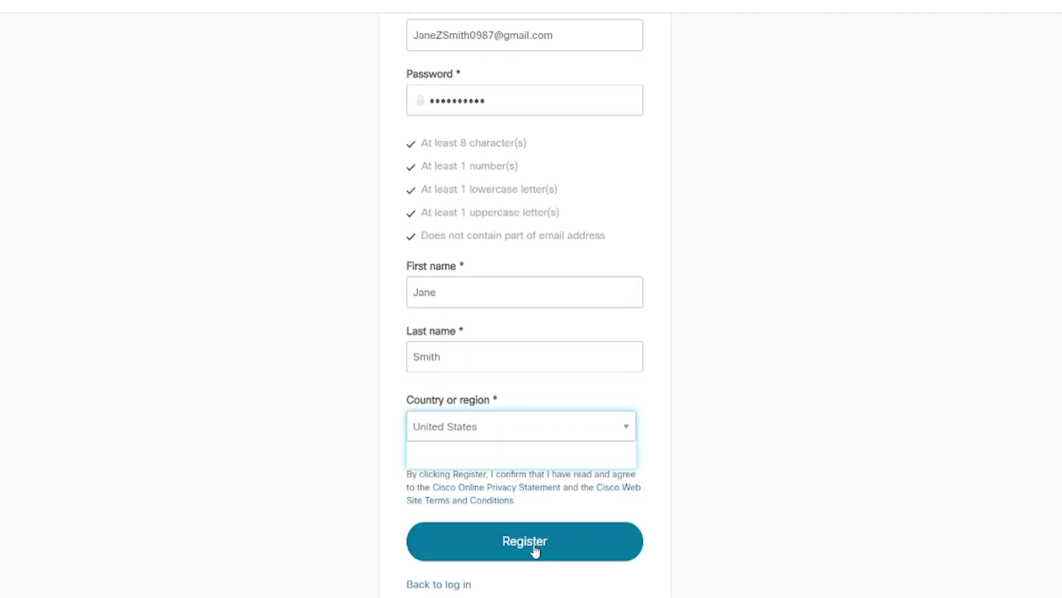
click(535, 549)
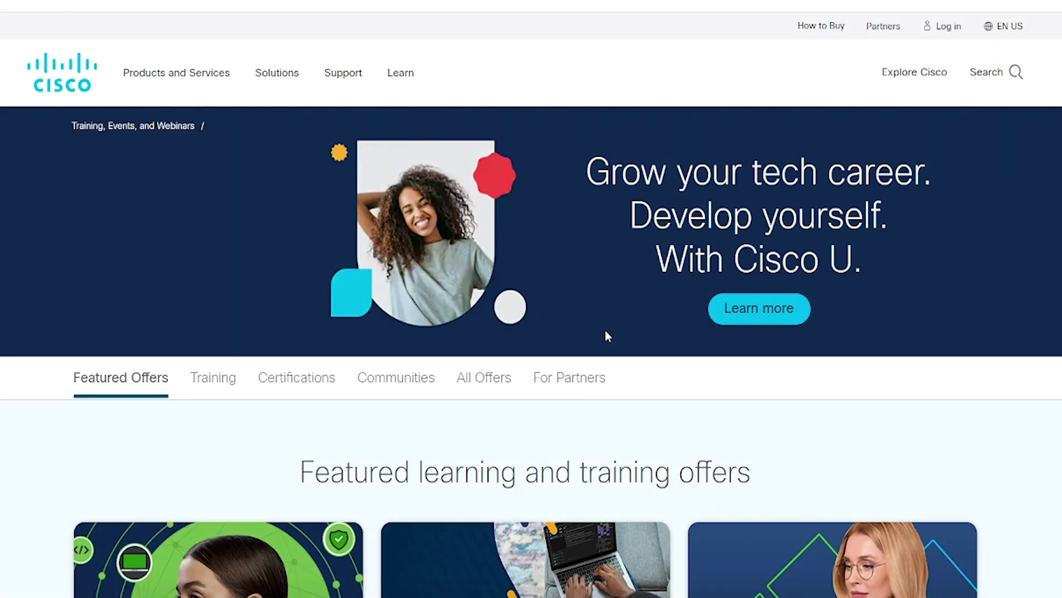
Step: Scroll the training page to the Certifications section and open 'Explore all certifications'
scroll(606, 335, down, 3)
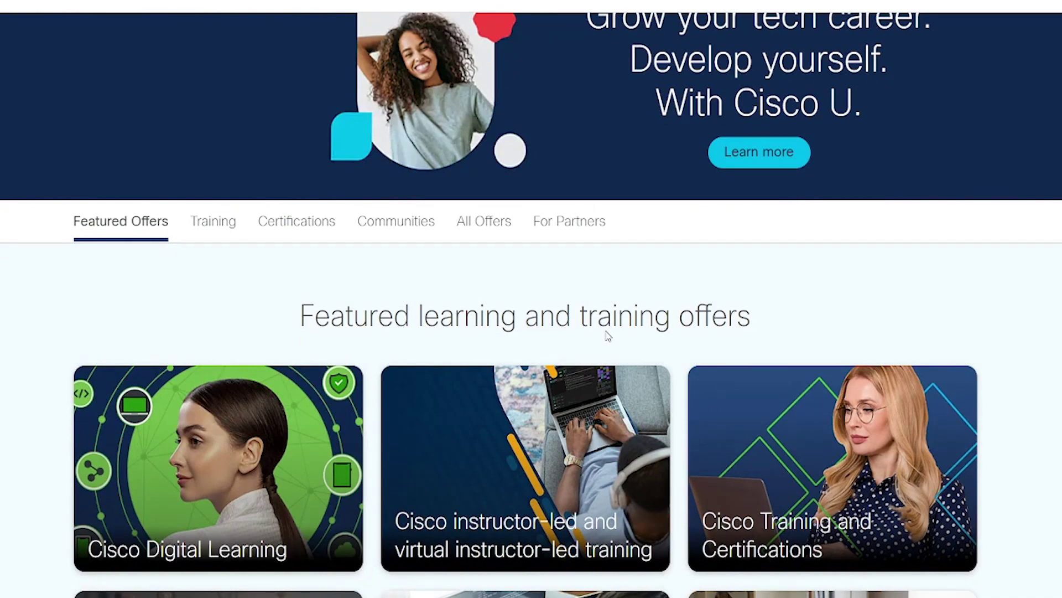
scroll(607, 335, down, 4)
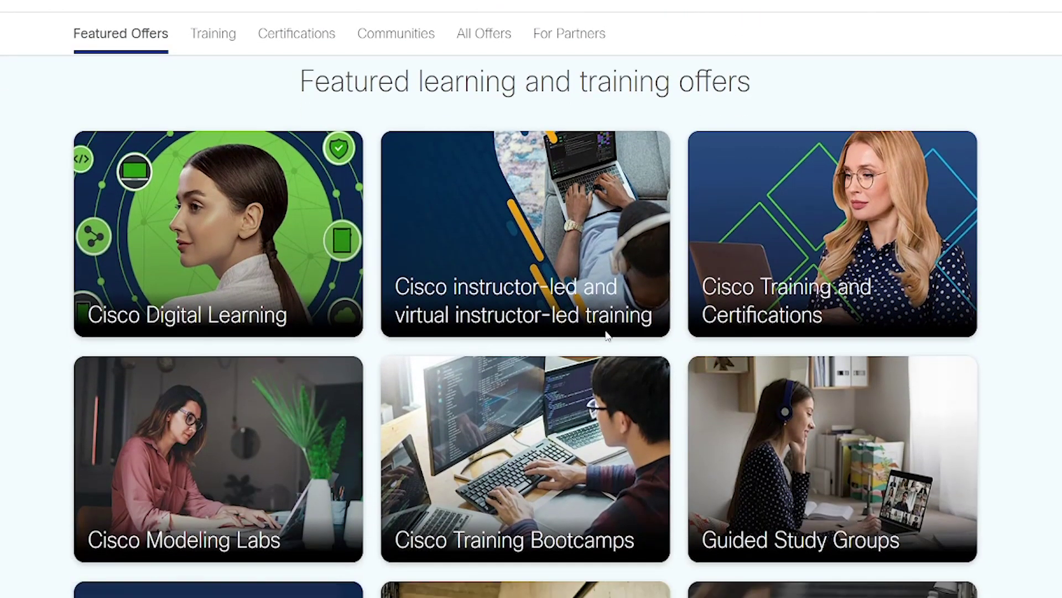
scroll(606, 335, down, 1)
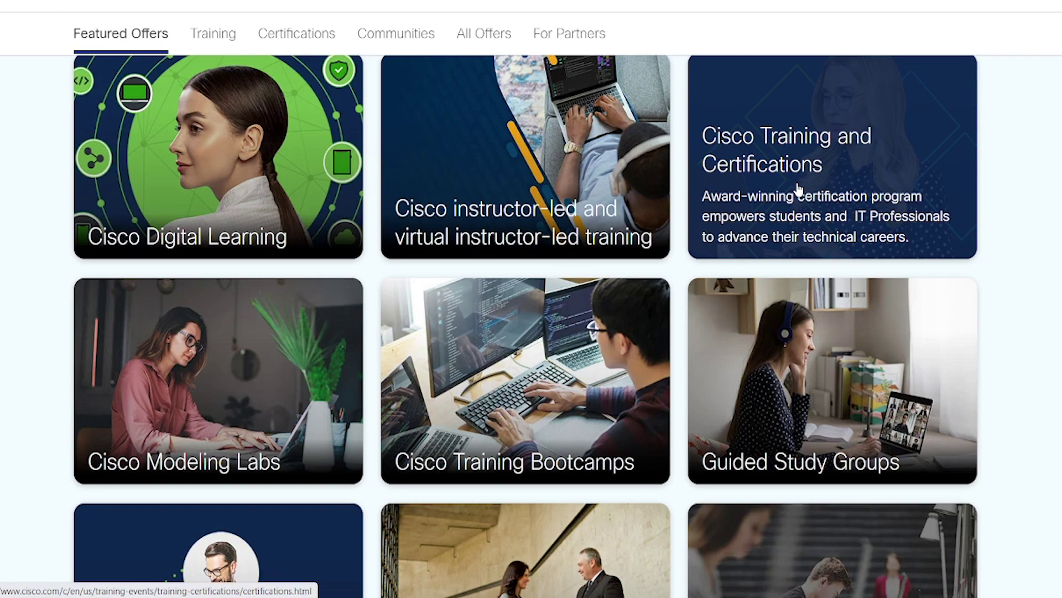
scroll(799, 188, down, 1)
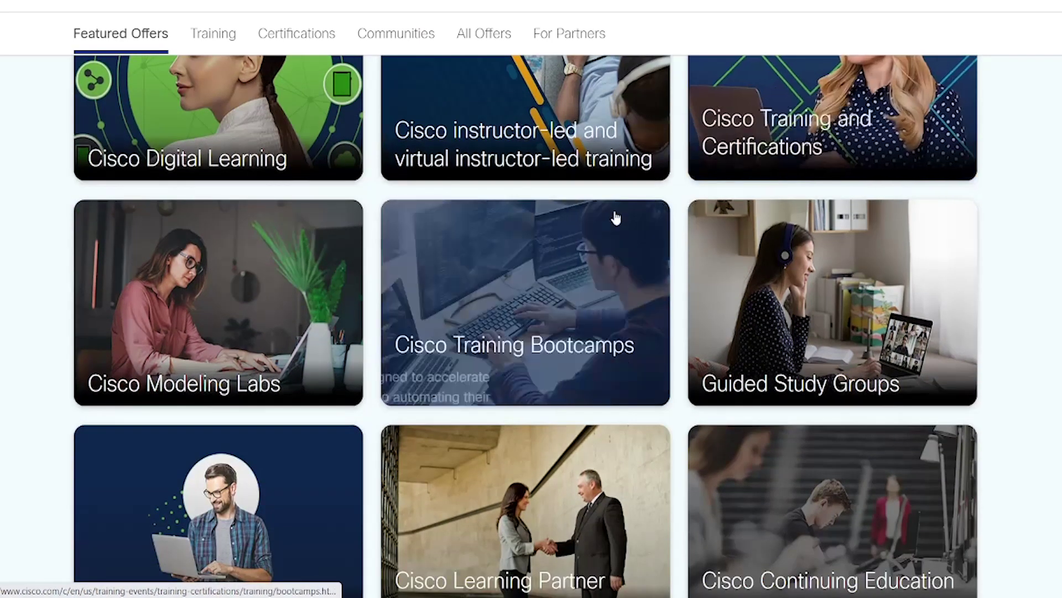
scroll(616, 218, down, 1)
scroll(615, 218, down, 10)
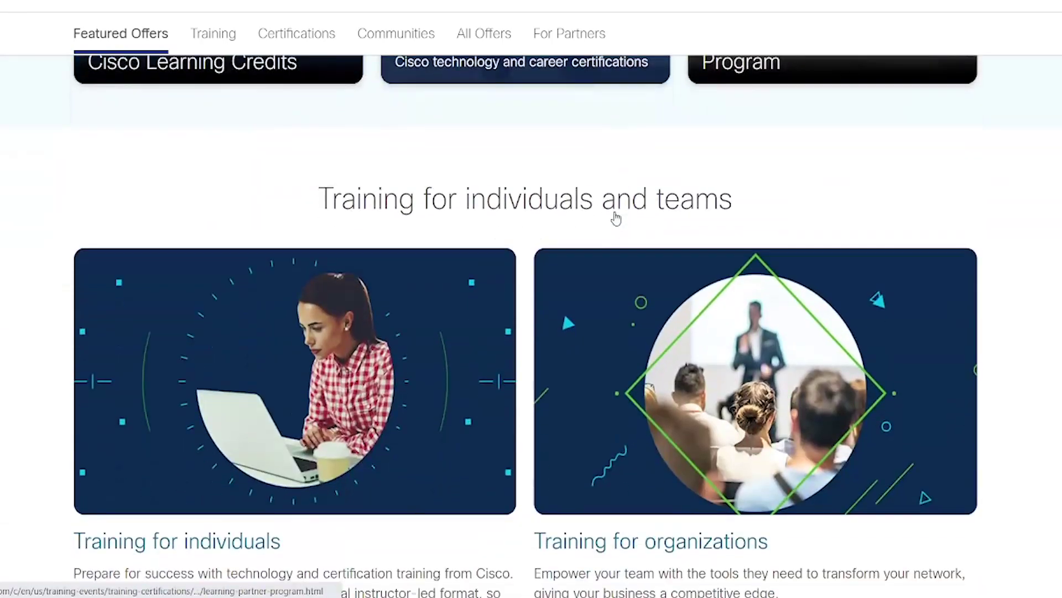
scroll(616, 218, down, 7)
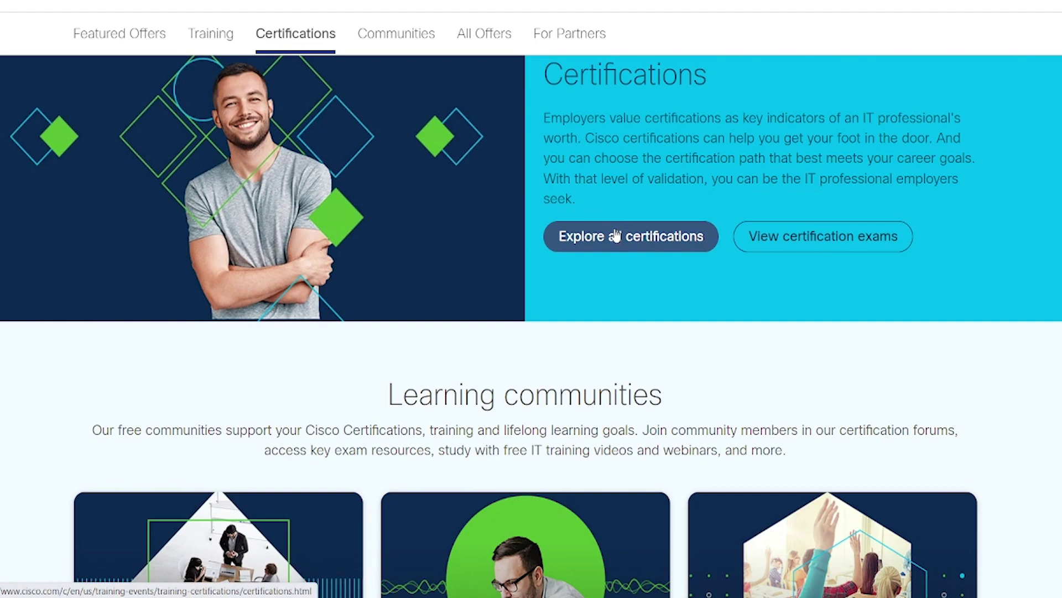
click(616, 235)
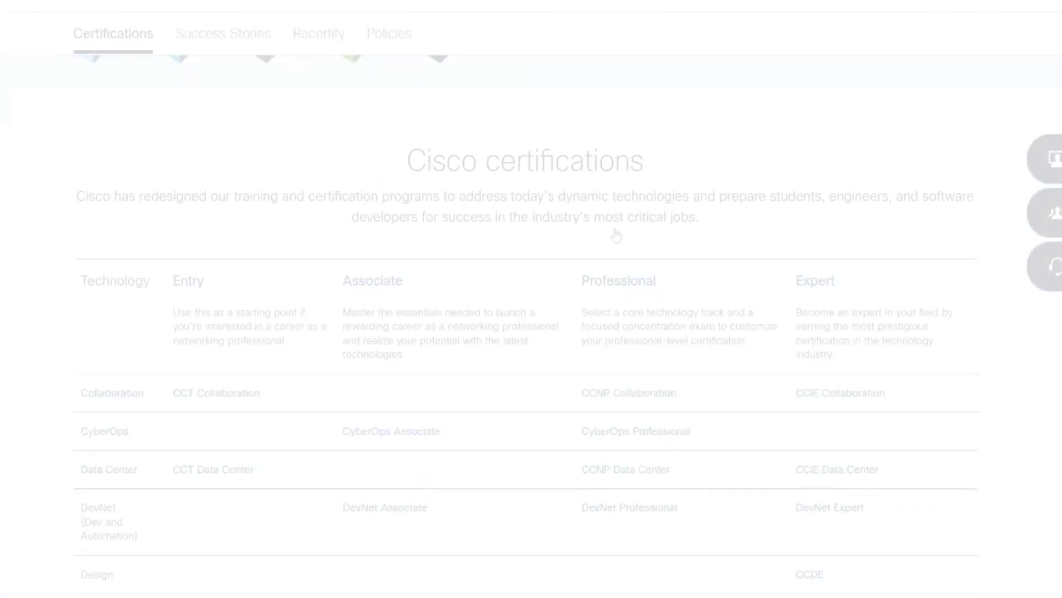
scroll(616, 235, down, 2)
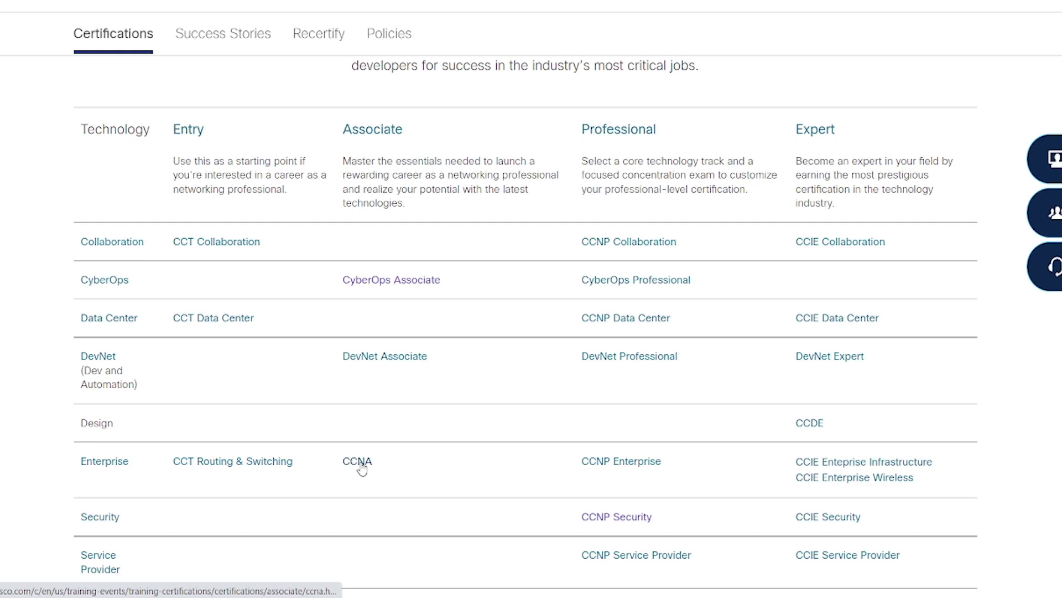
Step: Open the CCNA page and choose Schedule exam on the 200-301 CCNA card
click(357, 461)
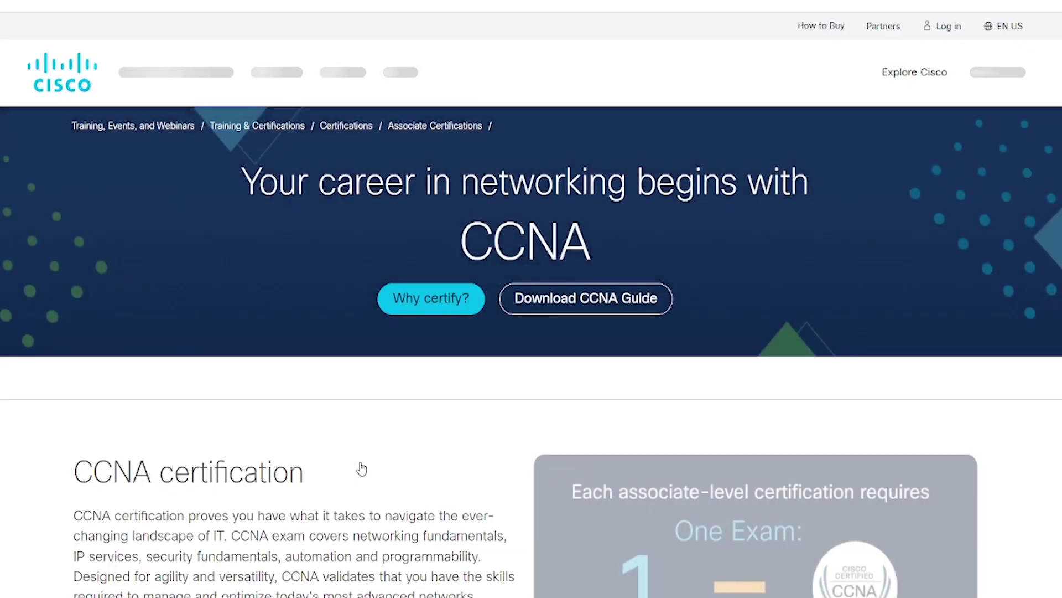
scroll(372, 467, down, 3)
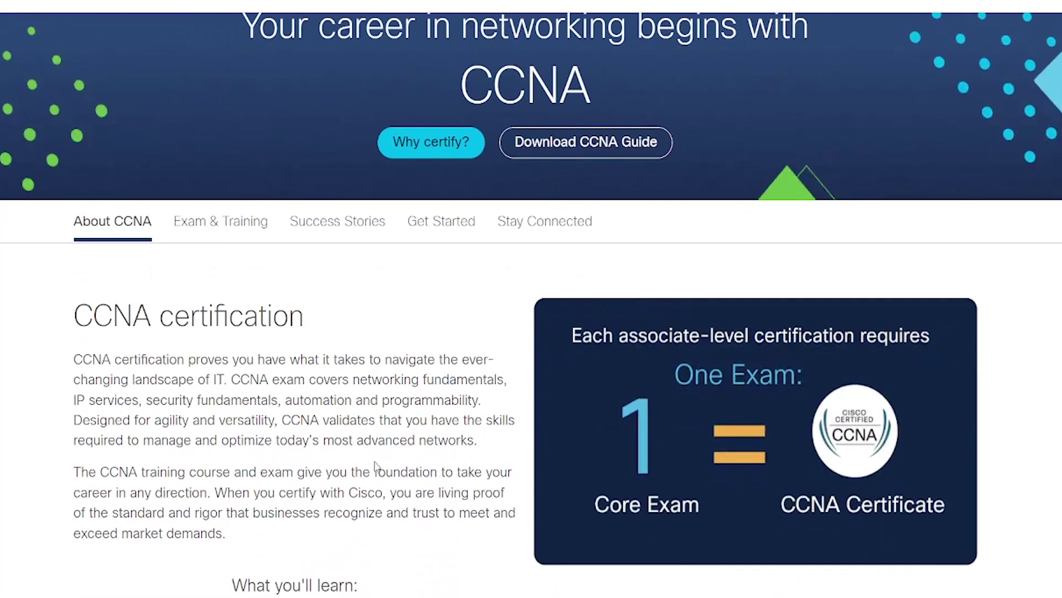
scroll(376, 468, down, 8)
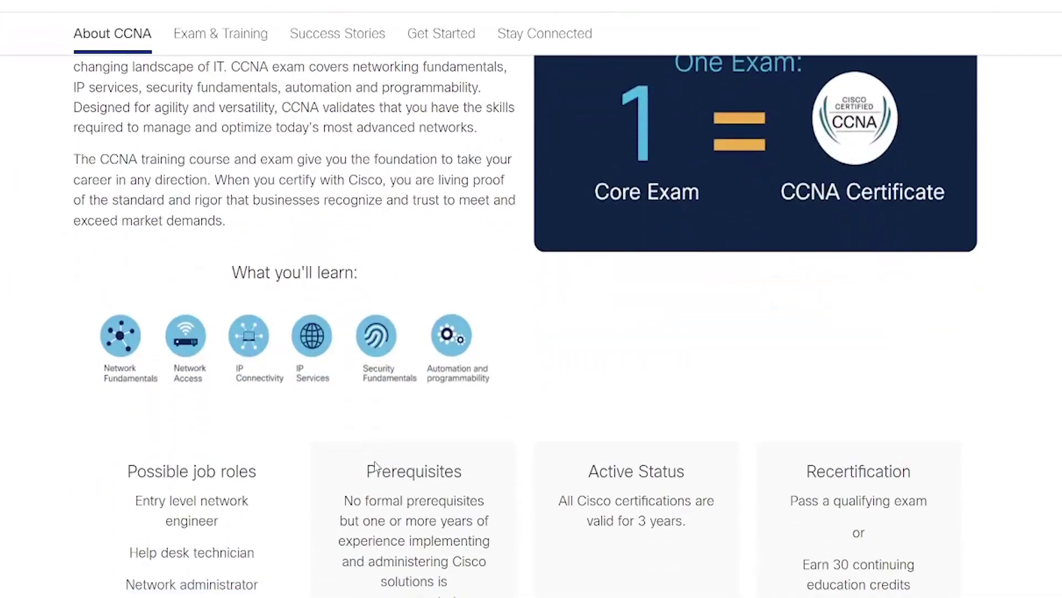
scroll(374, 468, down, 9)
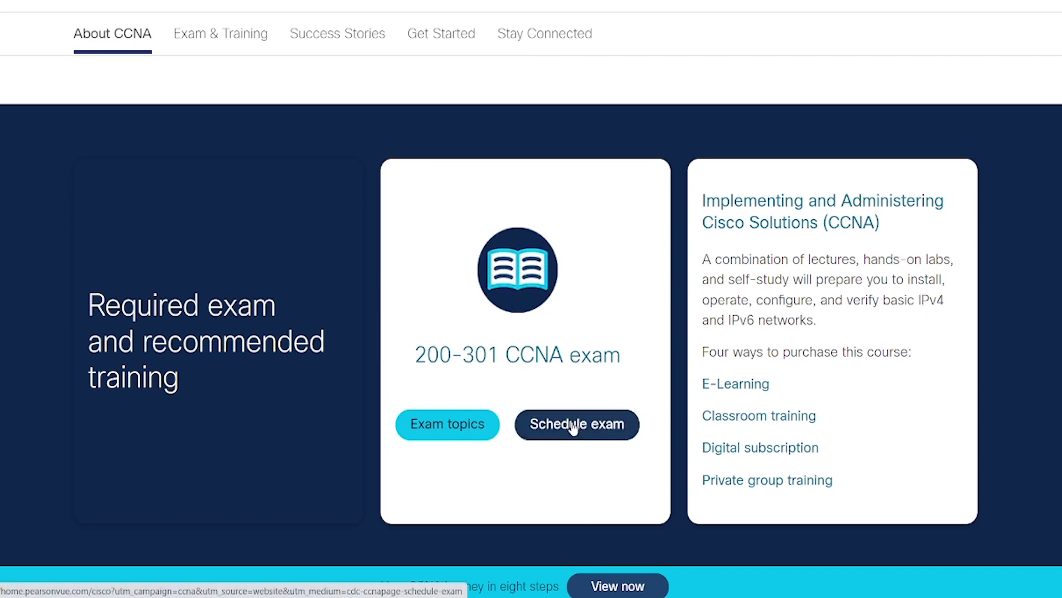
click(573, 427)
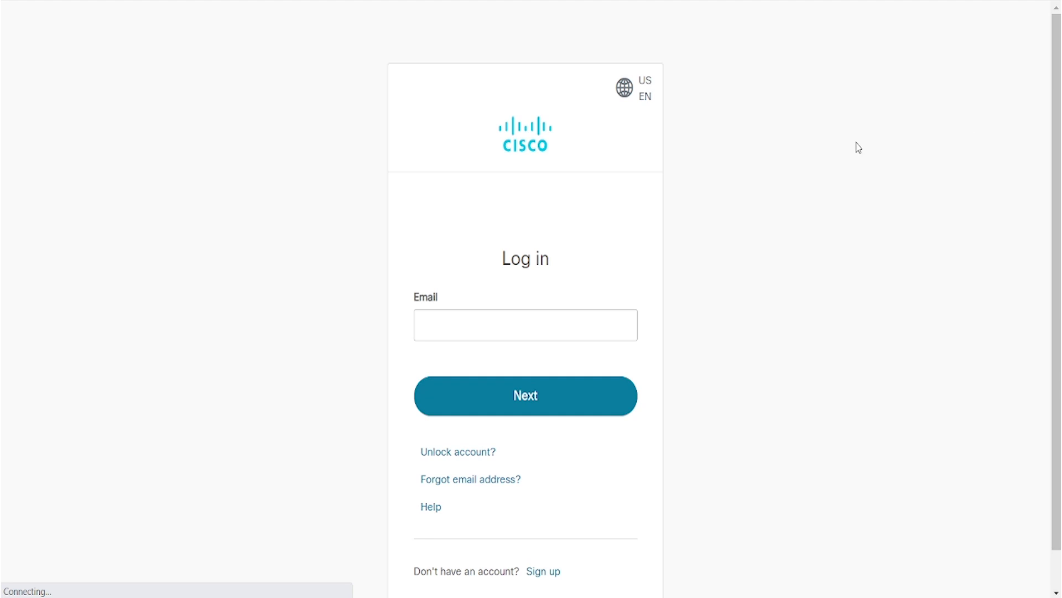
Step: Log in with the saved account e-mail and open Personal Info > My Information
click(450, 324)
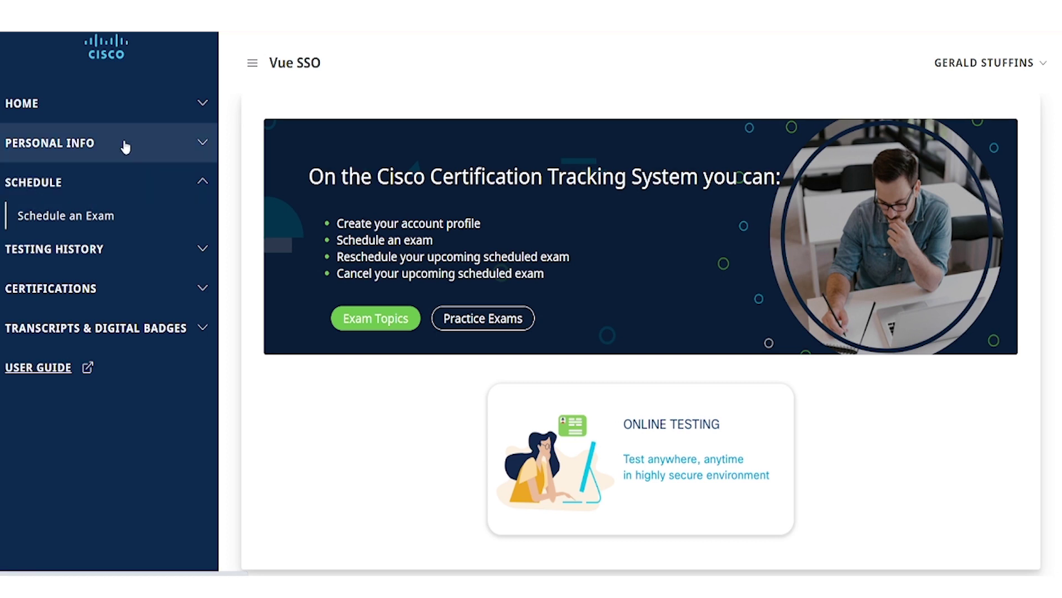
click(88, 142)
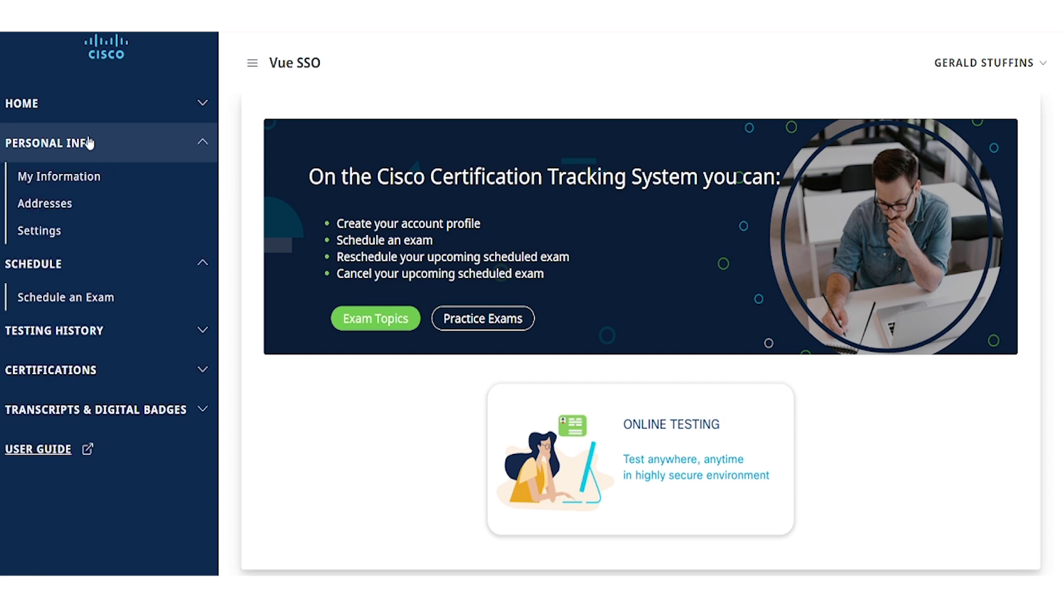
click(86, 175)
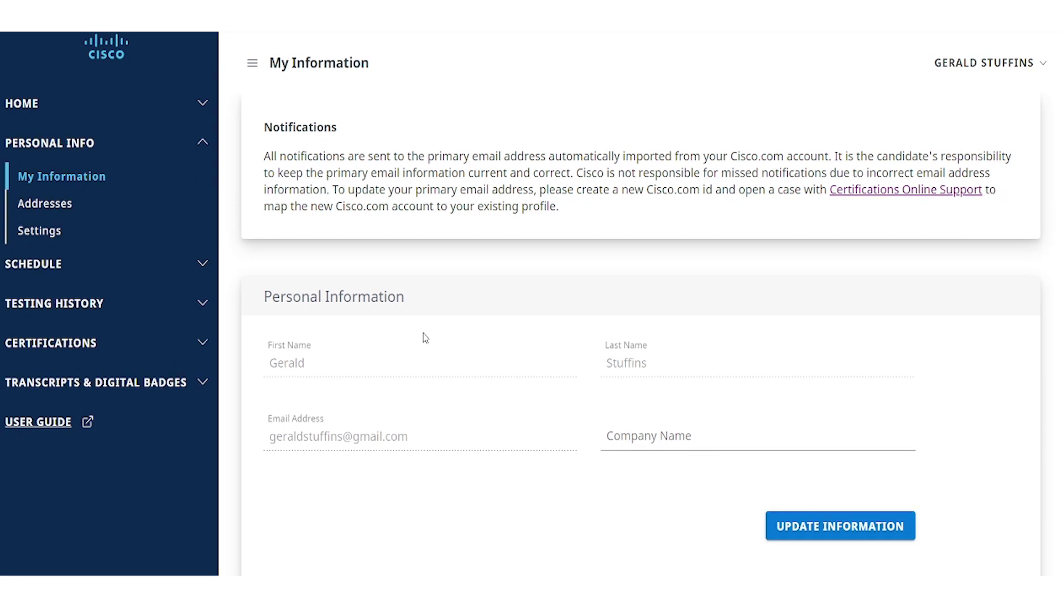
Step: Go to Addresses and review the saved mailing address and empty address sections
scroll(424, 337, down, 7)
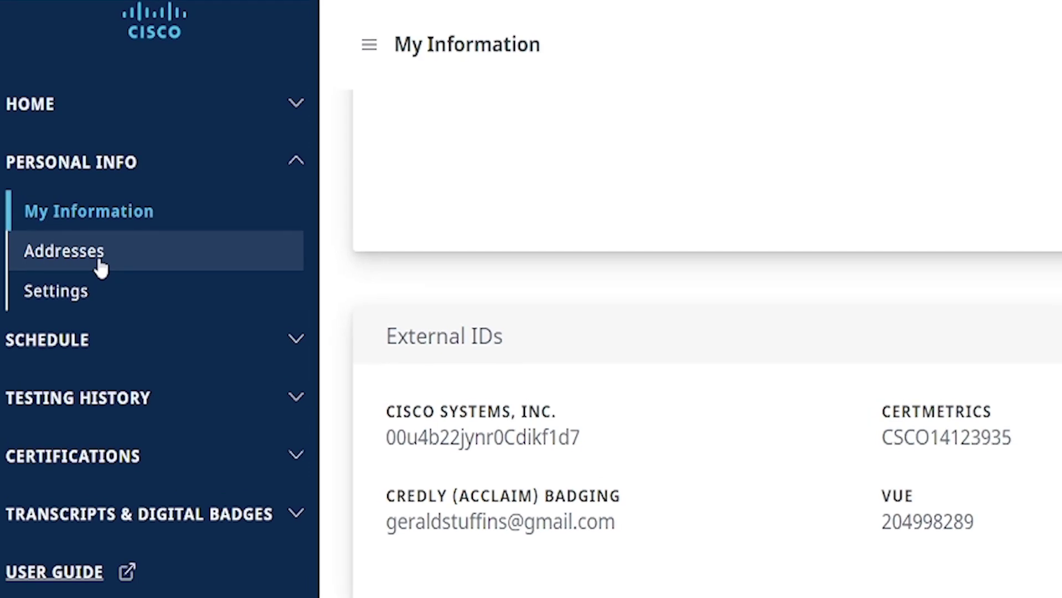
click(99, 264)
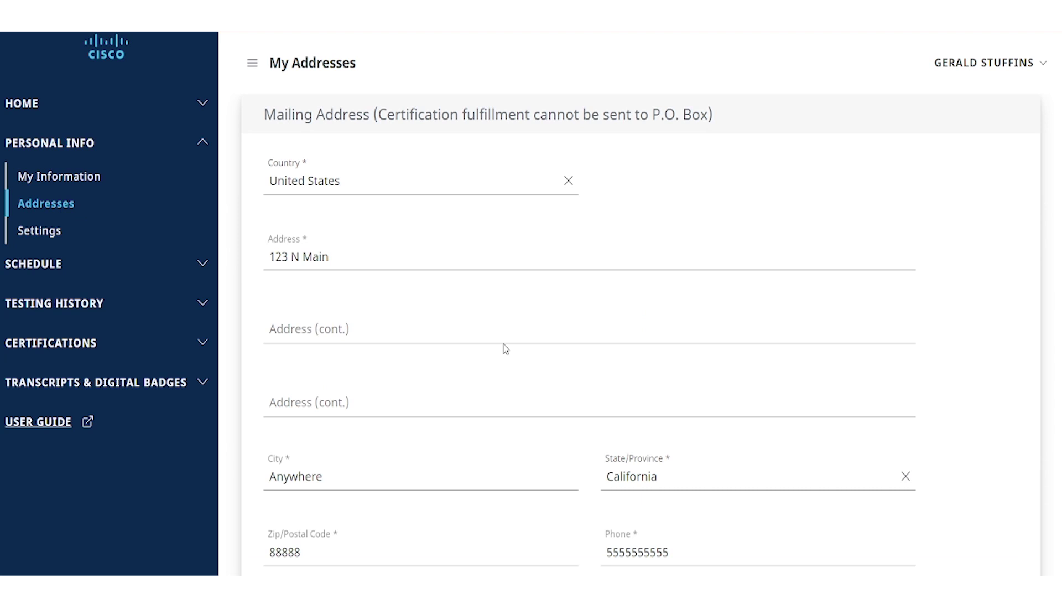
scroll(807, 422, down, 6)
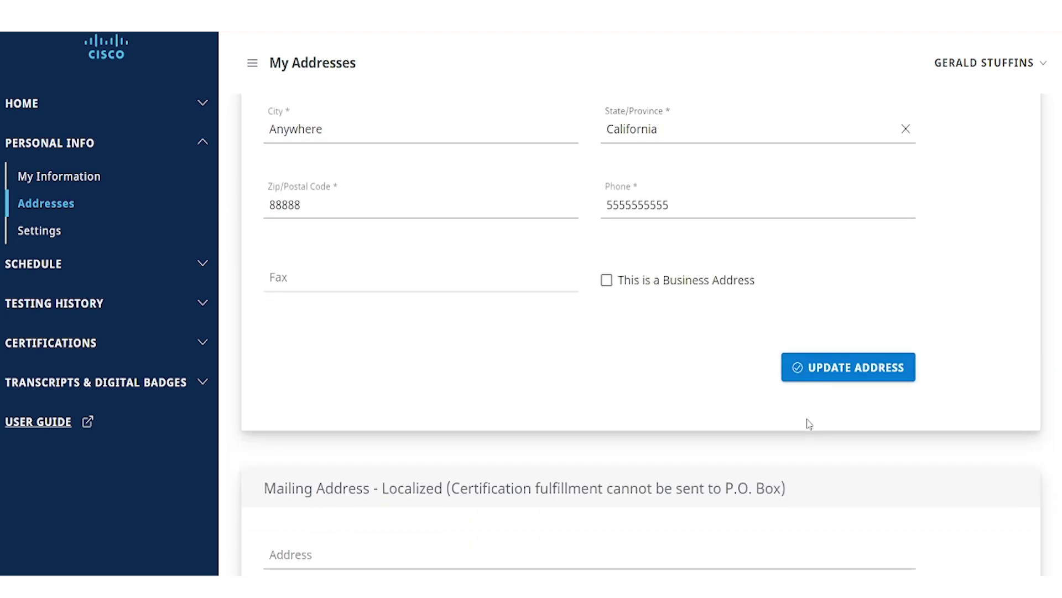
scroll(809, 424, down, 12)
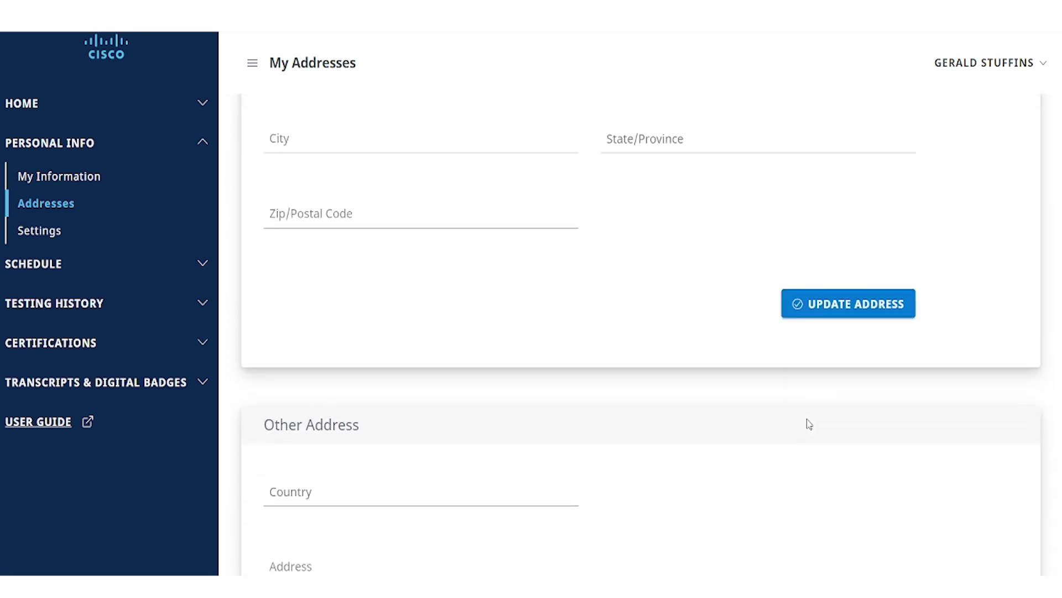
scroll(809, 424, down, 15)
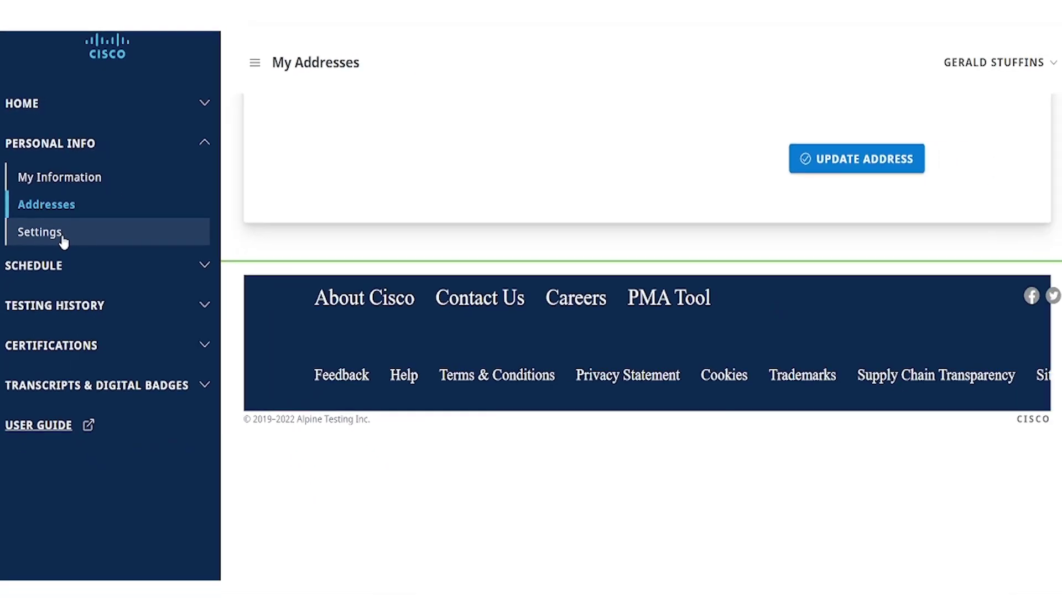
Step: Open Settings, scroll through its attribute fields, and expand SCHEDULE in the sidebar
click(72, 292)
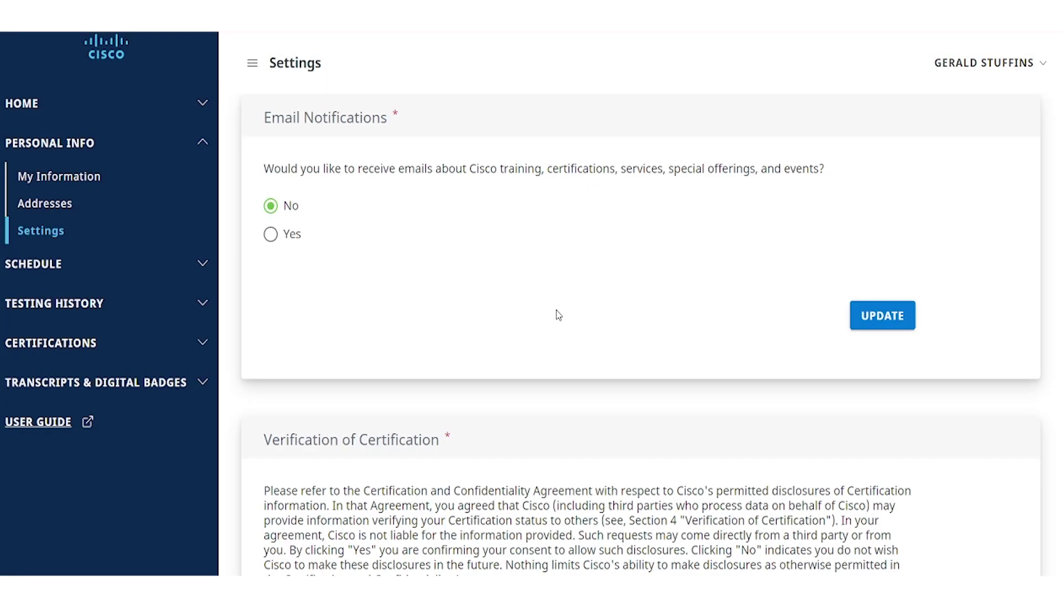
scroll(559, 316, down, 5)
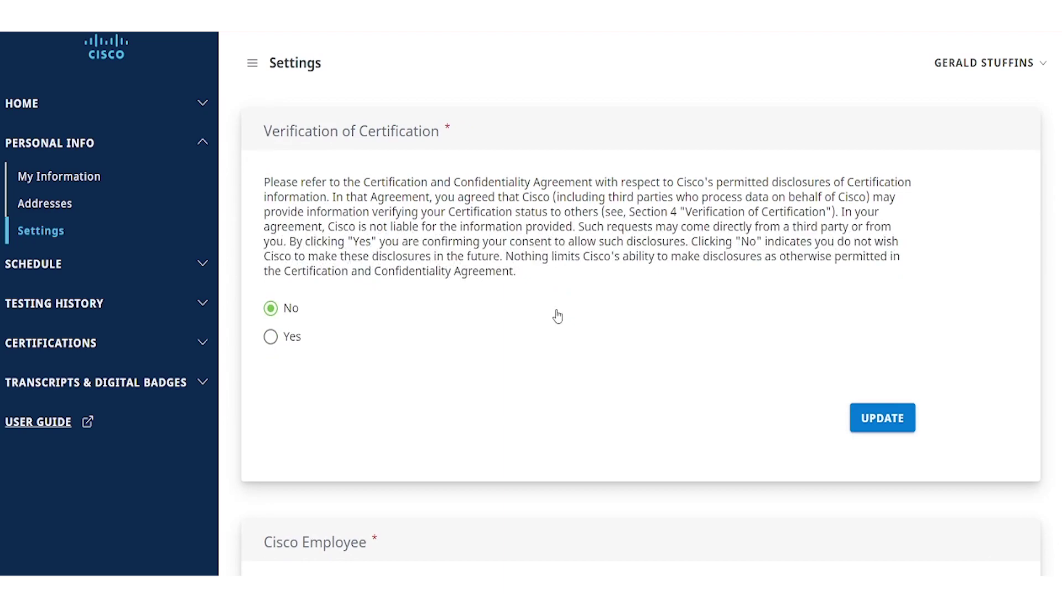
scroll(558, 315, down, 3)
scroll(559, 315, down, 3)
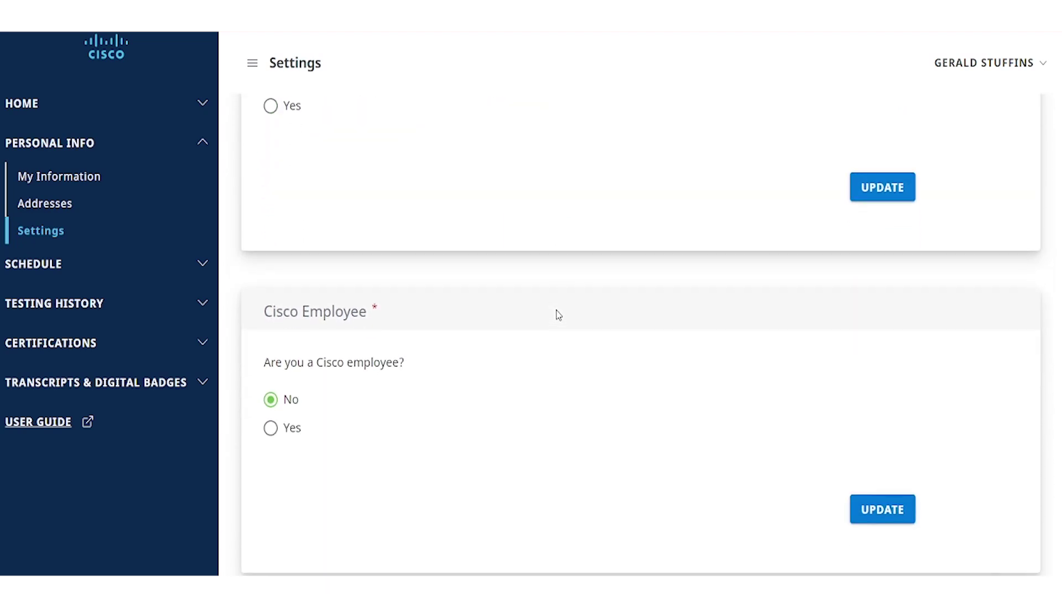
scroll(559, 314, down, 3)
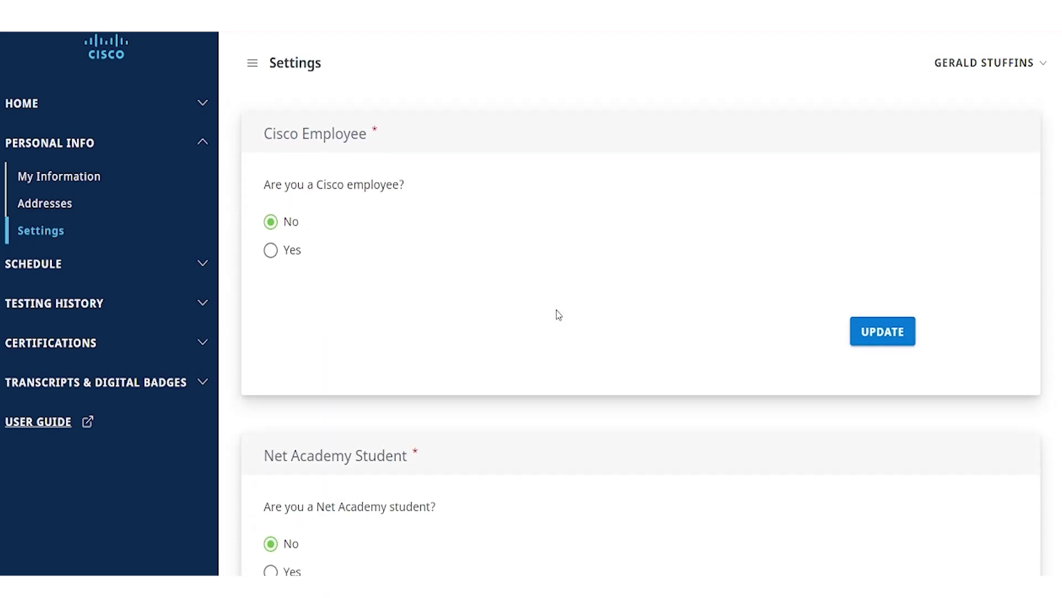
scroll(559, 314, down, 3)
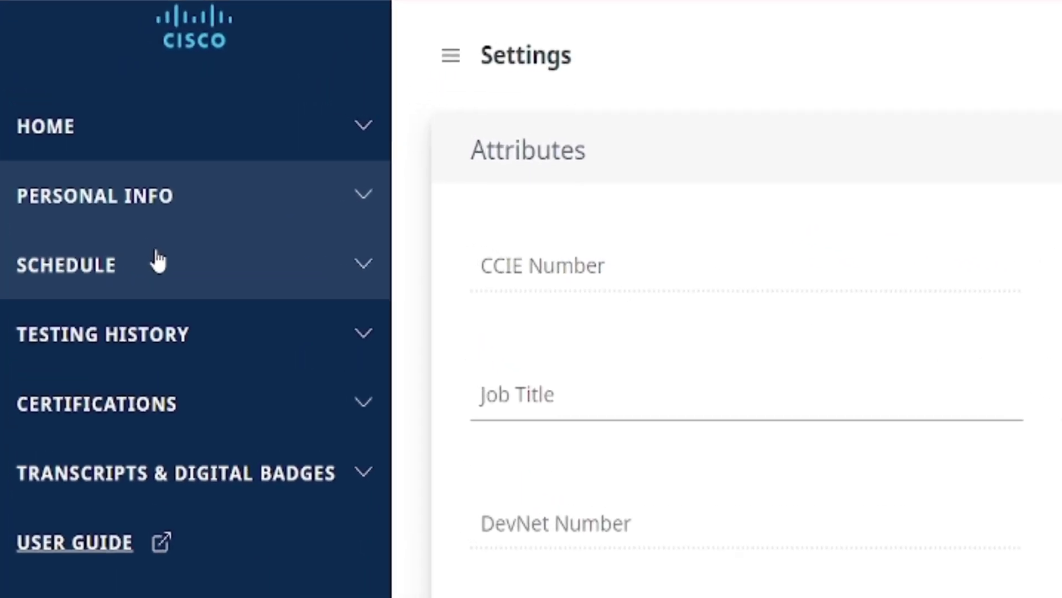
click(159, 260)
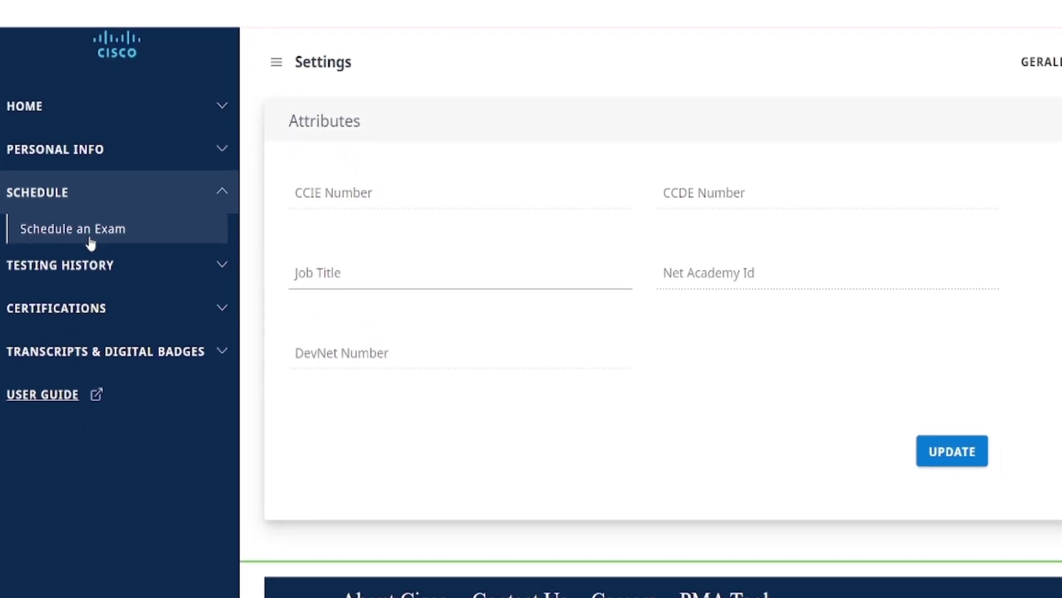
Step: Collapse SCHEDULE and view the empty Continuing Education page under Testing History
click(97, 195)
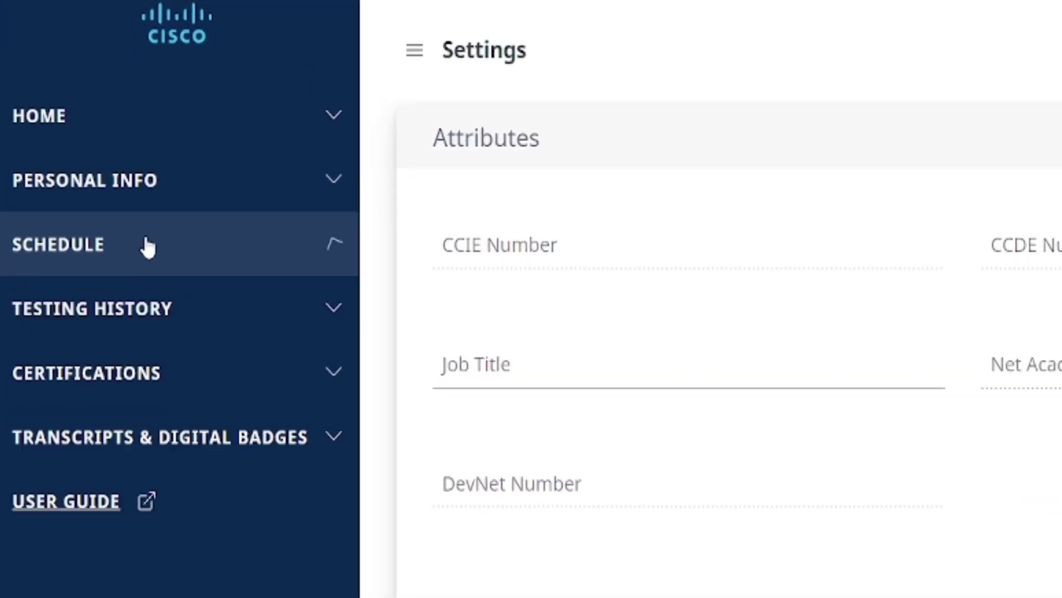
click(122, 313)
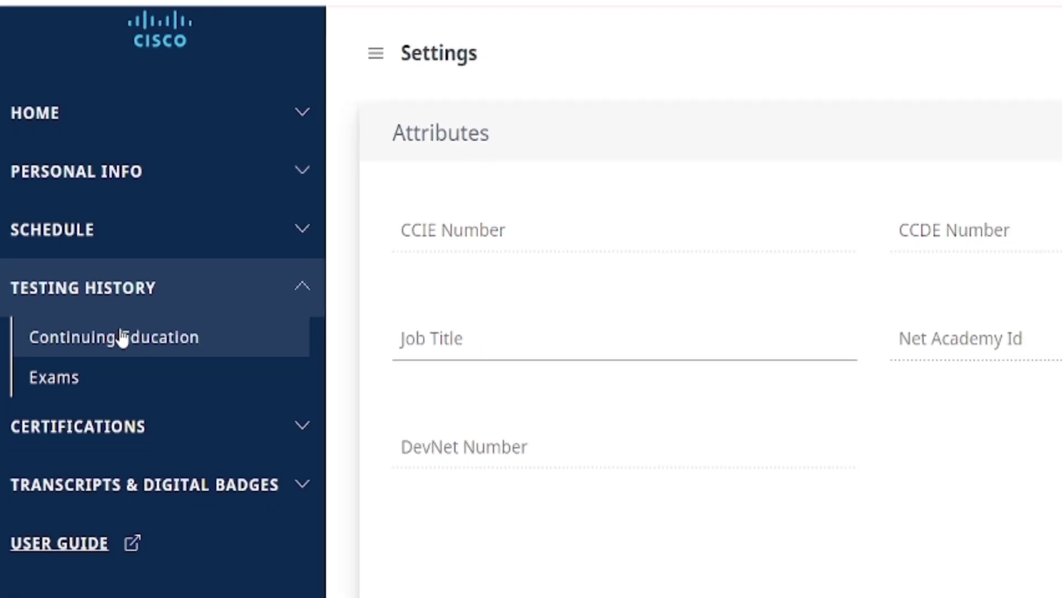
click(126, 362)
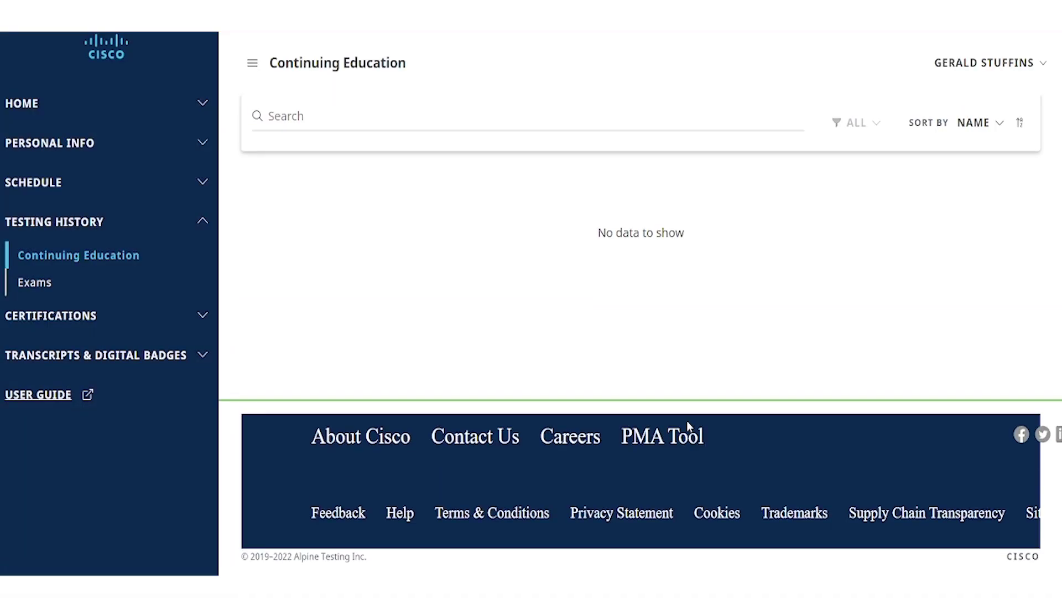
Step: Browse the Certifications and Transcripts sections, then open Schedule an Exam
click(33, 308)
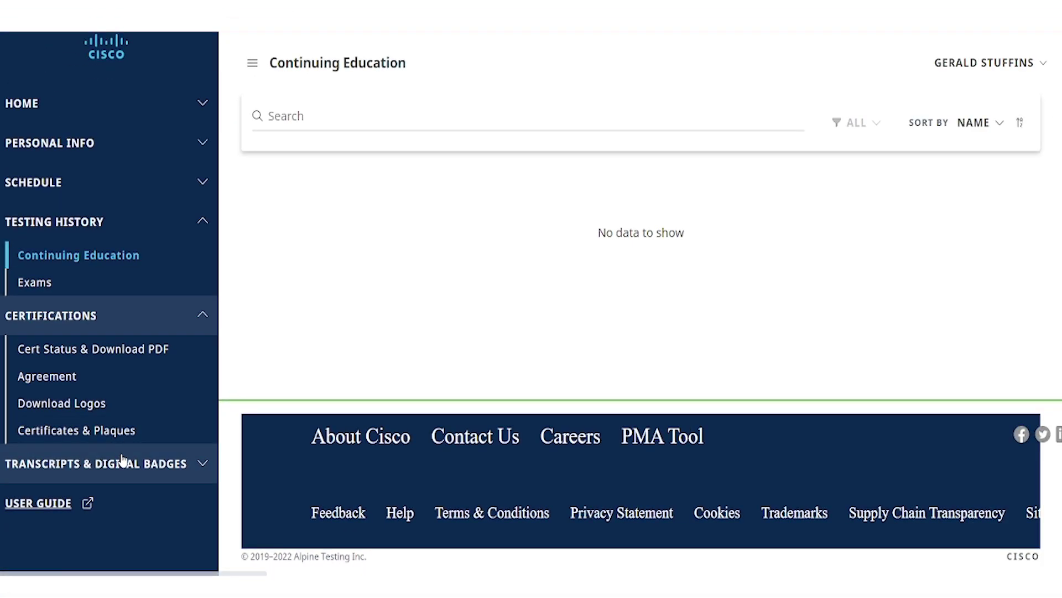
click(122, 464)
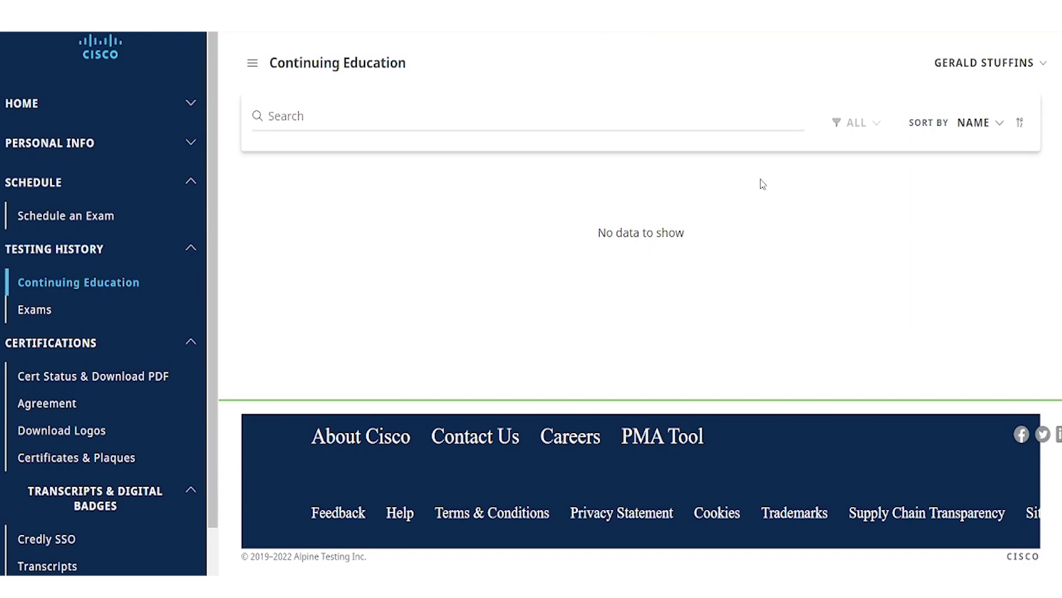
click(45, 220)
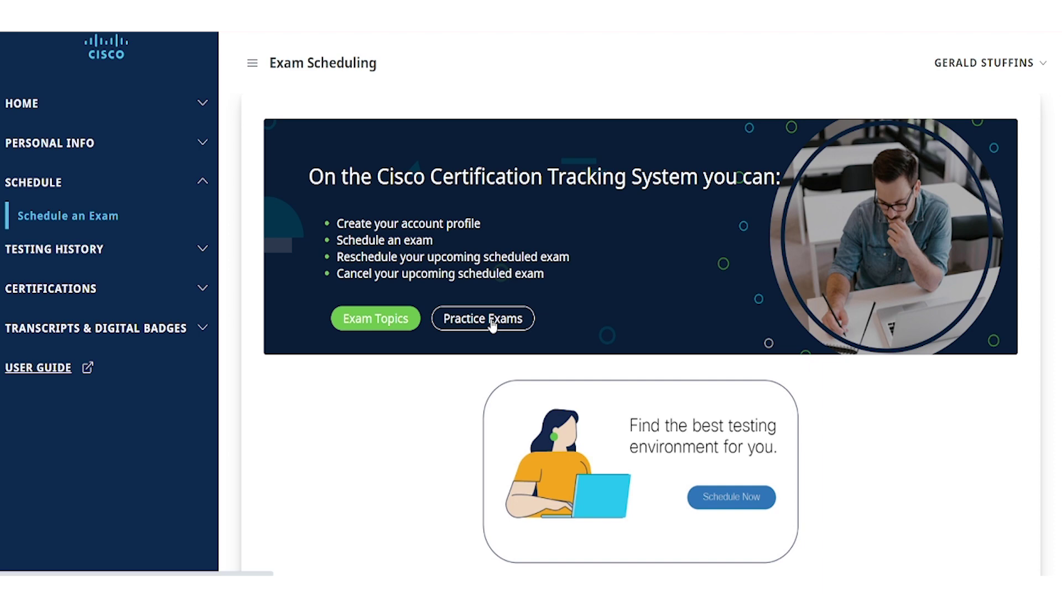
Step: Confirm Upcoming Appointments is empty, then choose Schedule Now for Pearson VUE
scroll(446, 429, down, 4)
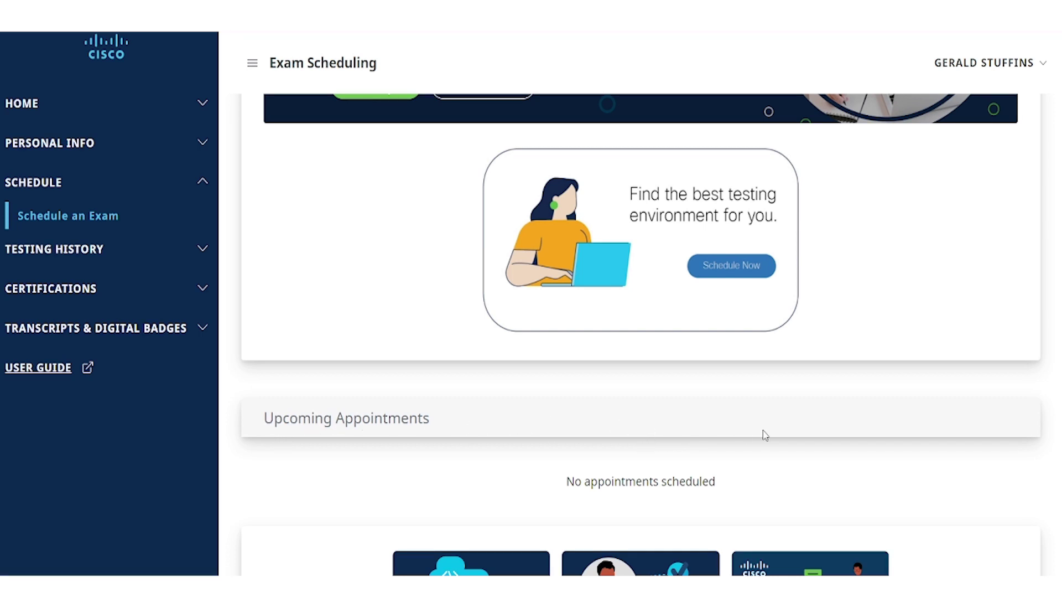
scroll(765, 435, down, 5)
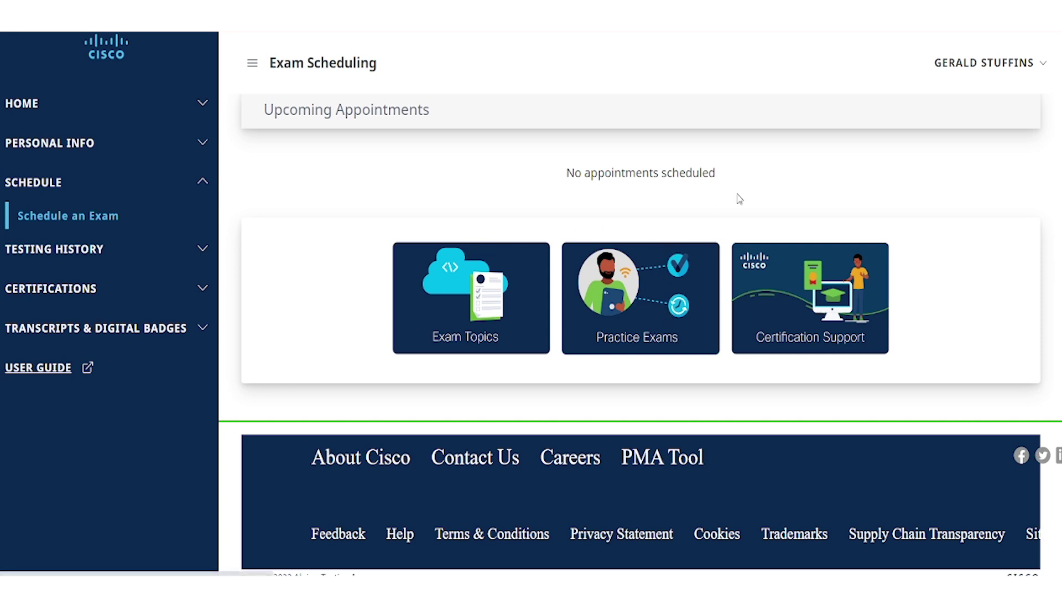
scroll(847, 333, up, 7)
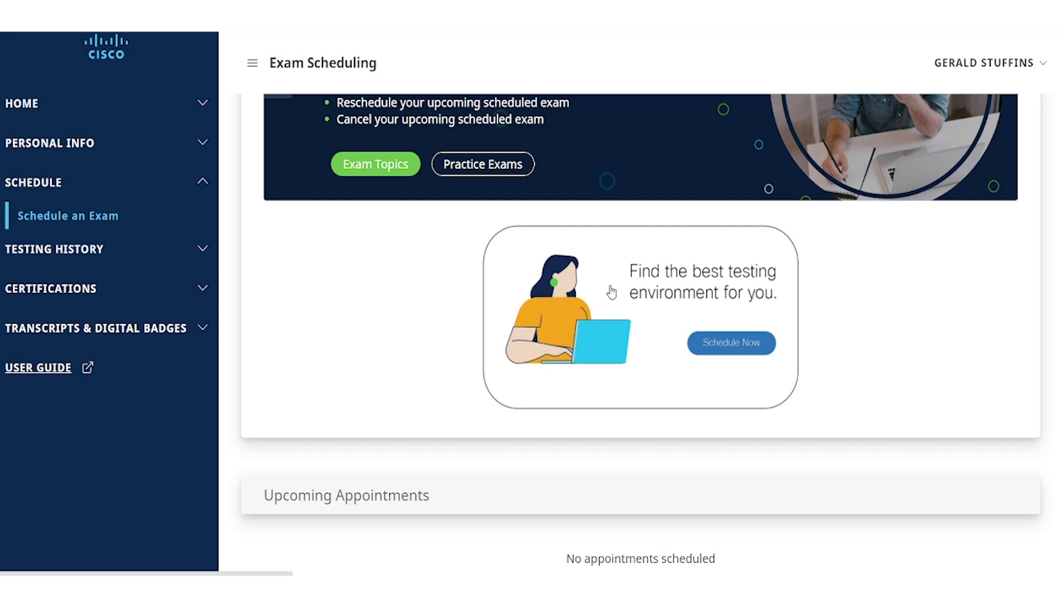
click(612, 292)
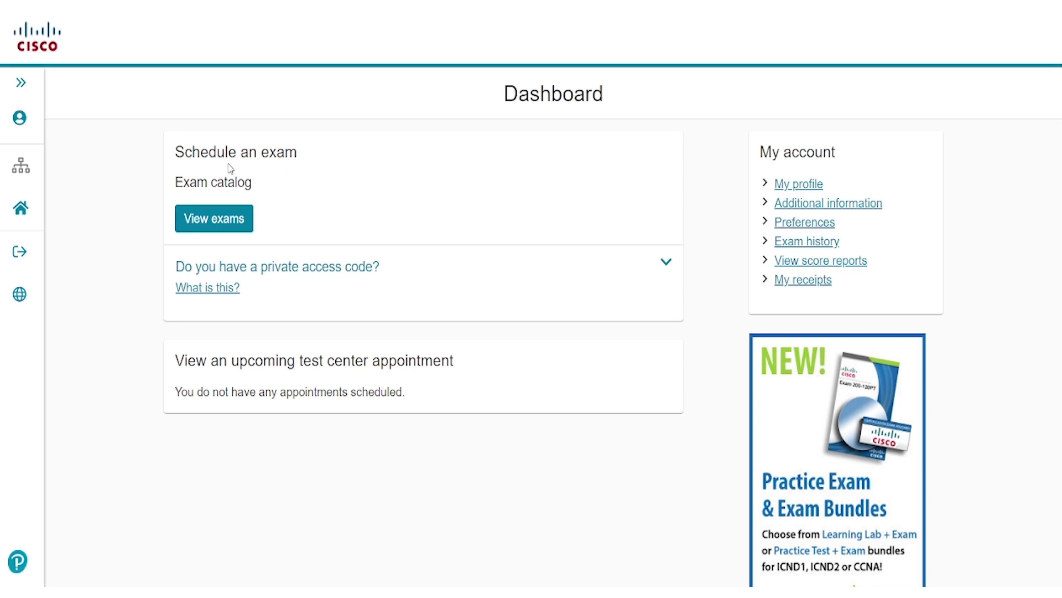
Step: Pick 200-301 Cisco Certified Network Associate from the Proctored Exams in the catalog
click(226, 219)
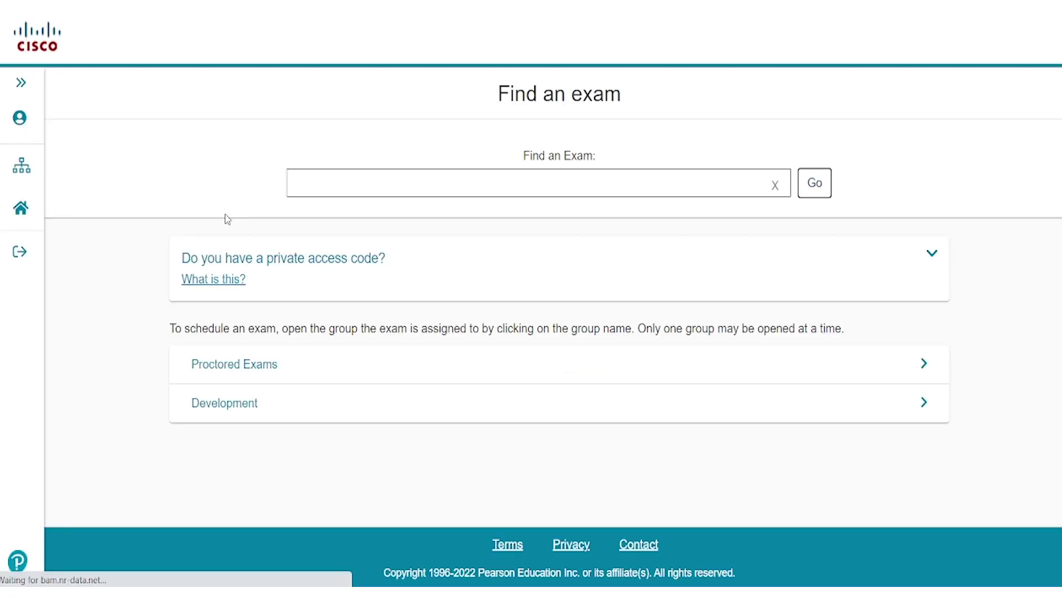
click(271, 363)
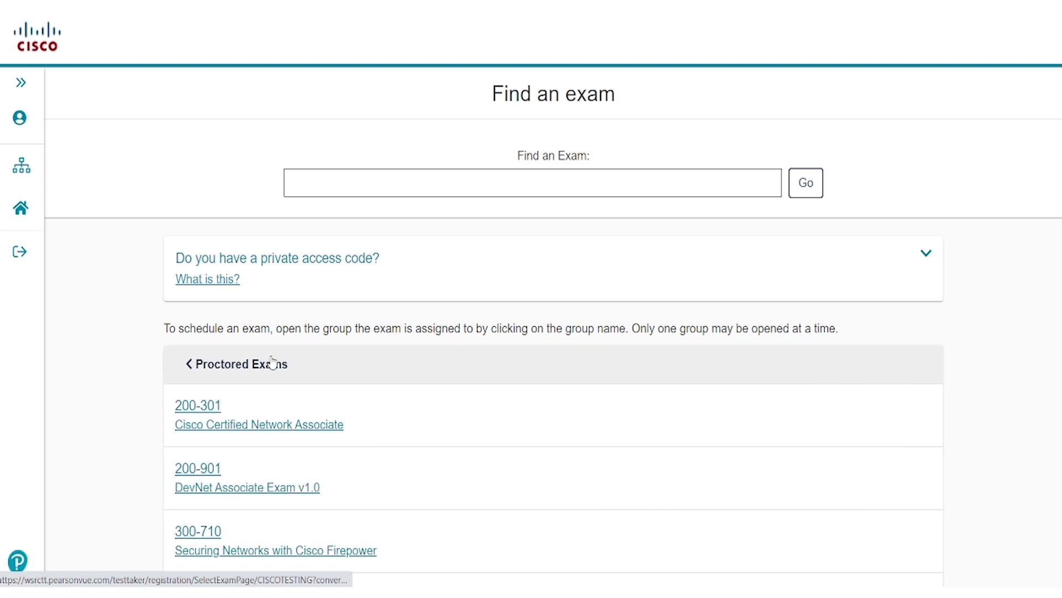
click(216, 427)
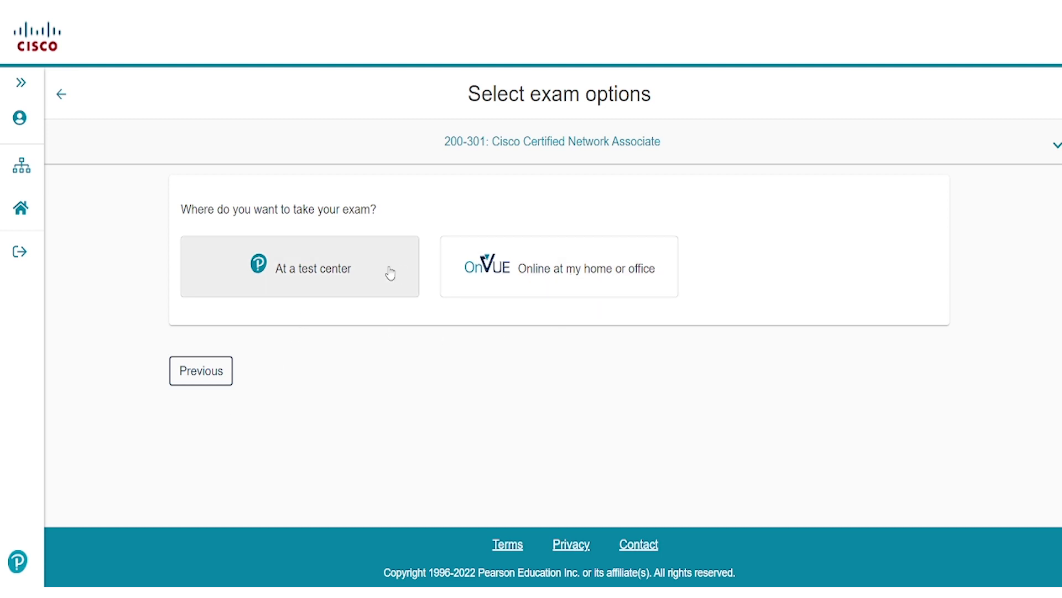
Step: Select At a test center as the delivery option, after comparing OnVUE, and continue
click(352, 274)
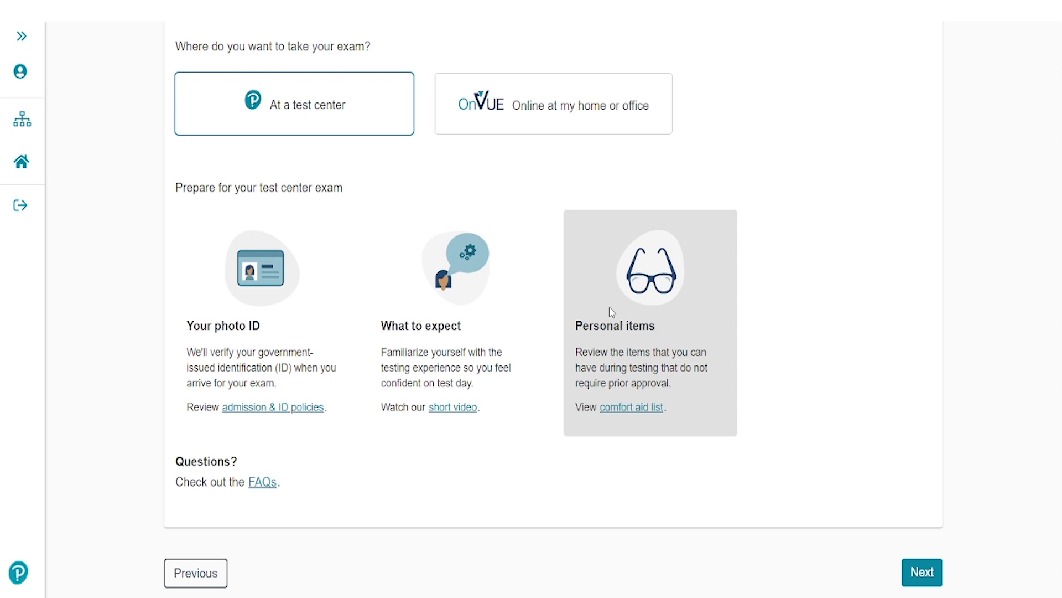
click(526, 119)
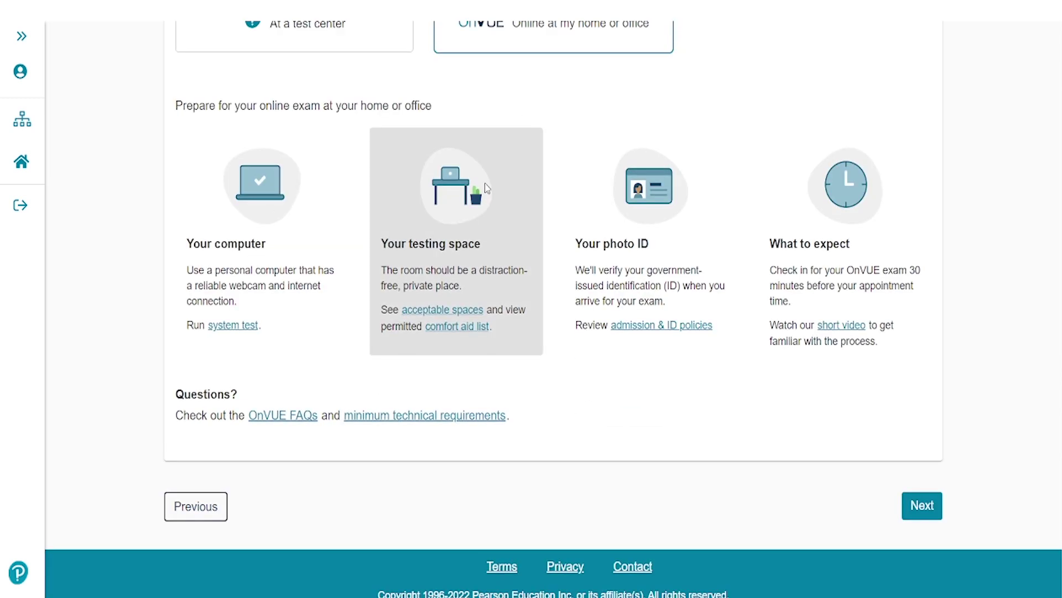
scroll(487, 188, up, 1)
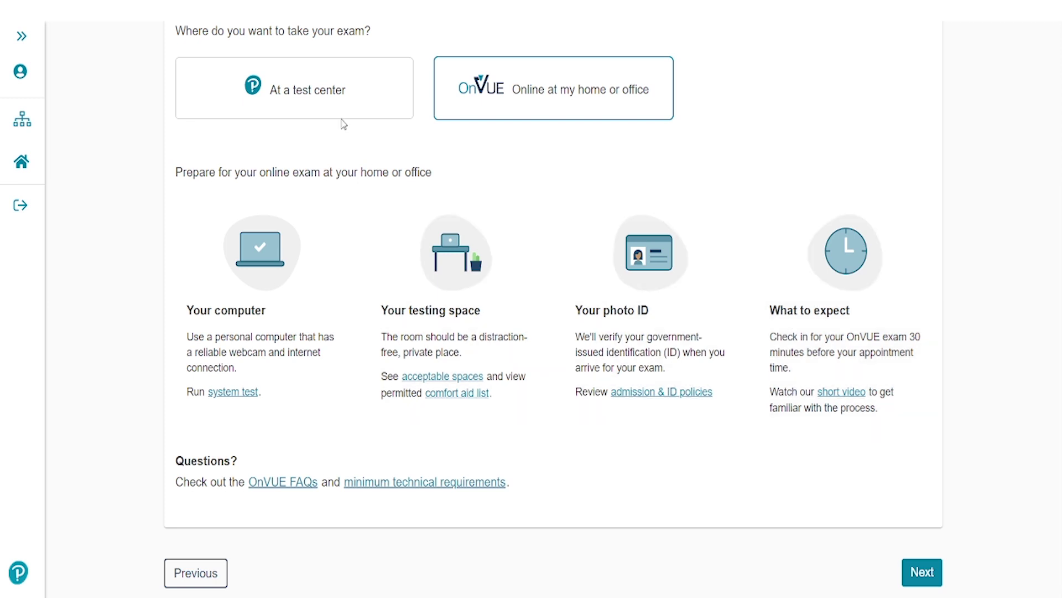
click(322, 98)
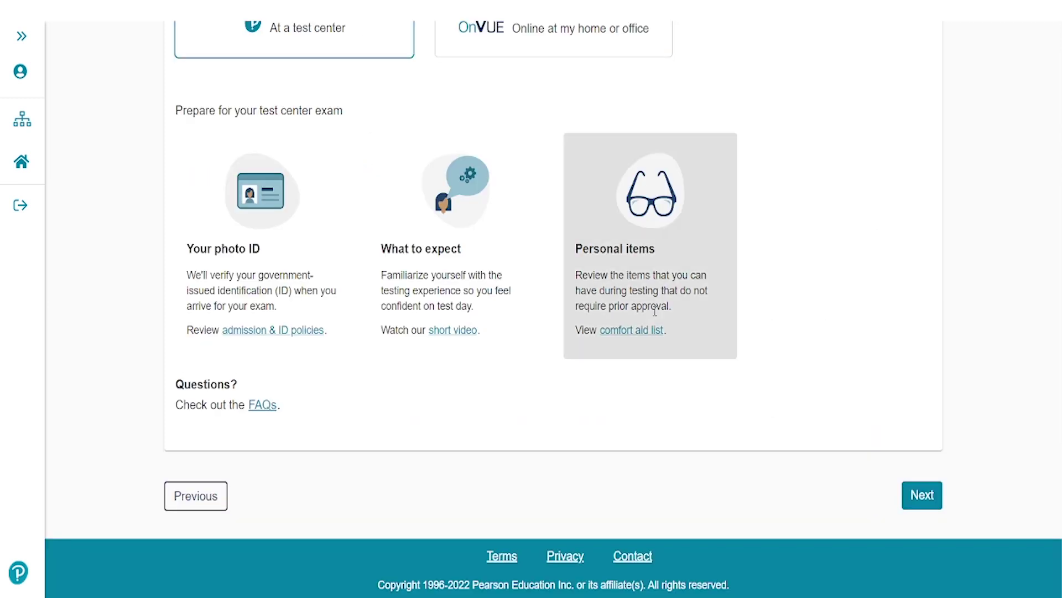
click(927, 495)
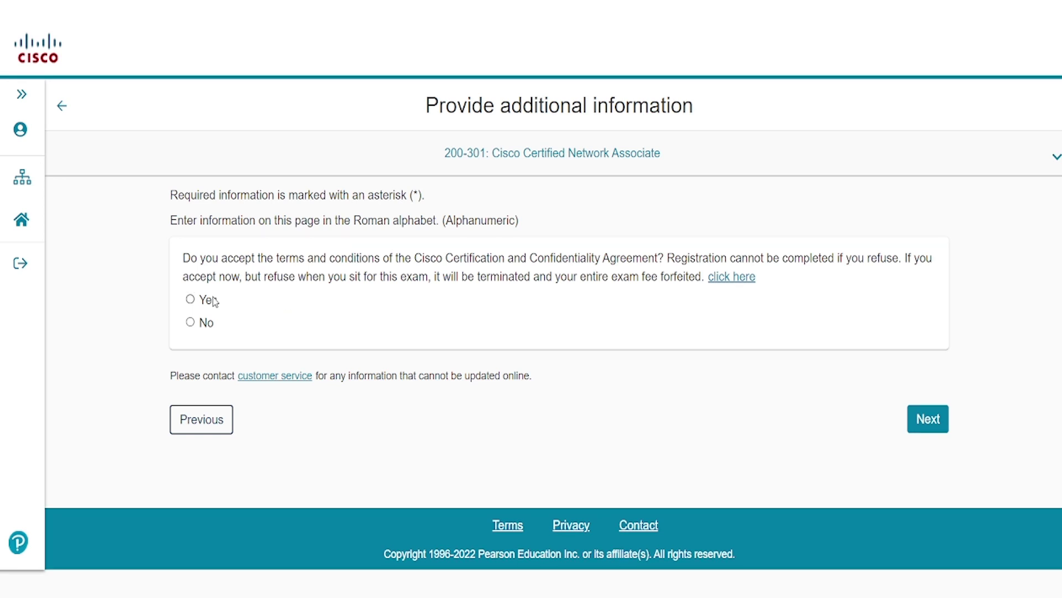
Step: Accept the Cisco certification and confidentiality agreement and agree to the Cisco Systems policies
click(191, 299)
click(923, 430)
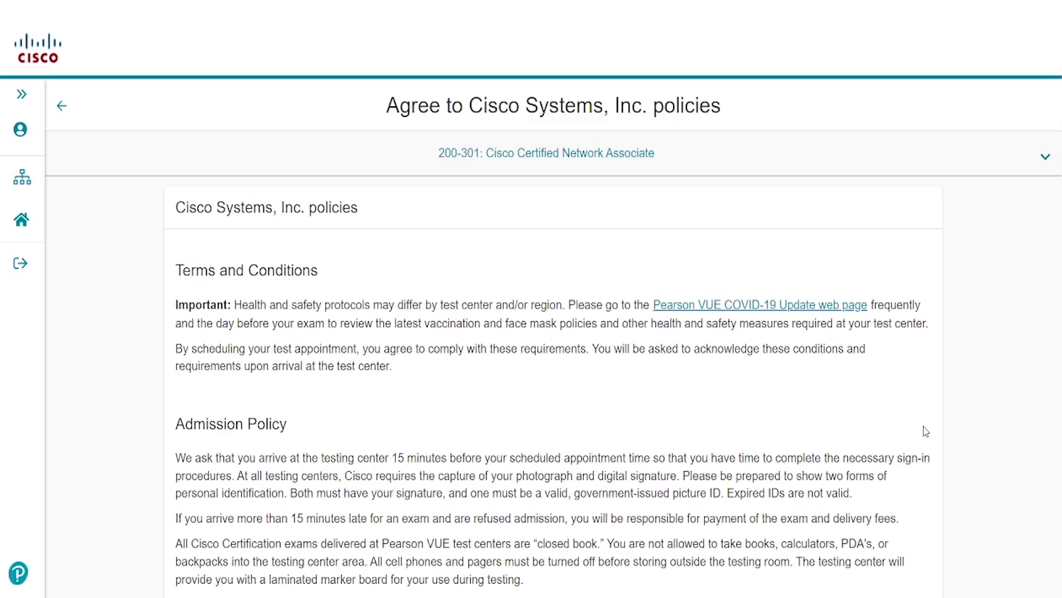
scroll(617, 422, down, 3)
scroll(617, 421, down, 13)
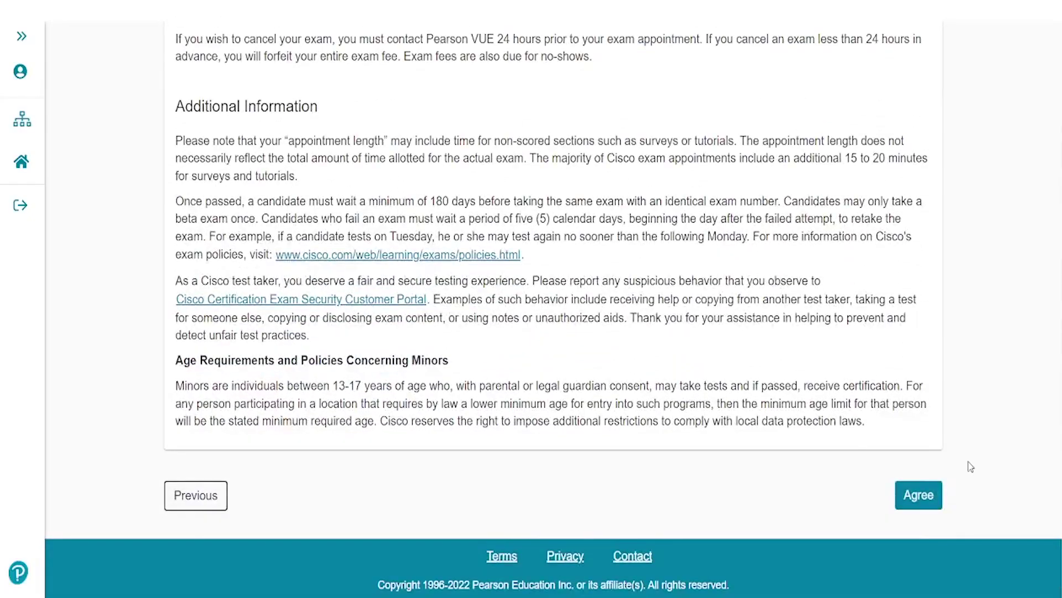
click(920, 495)
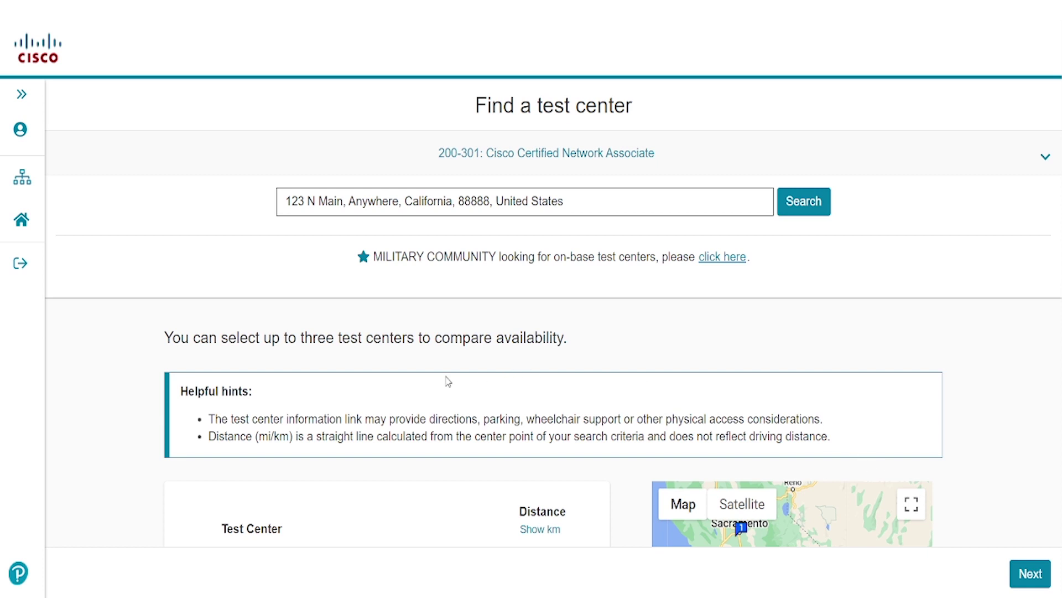
scroll(448, 382, down, 4)
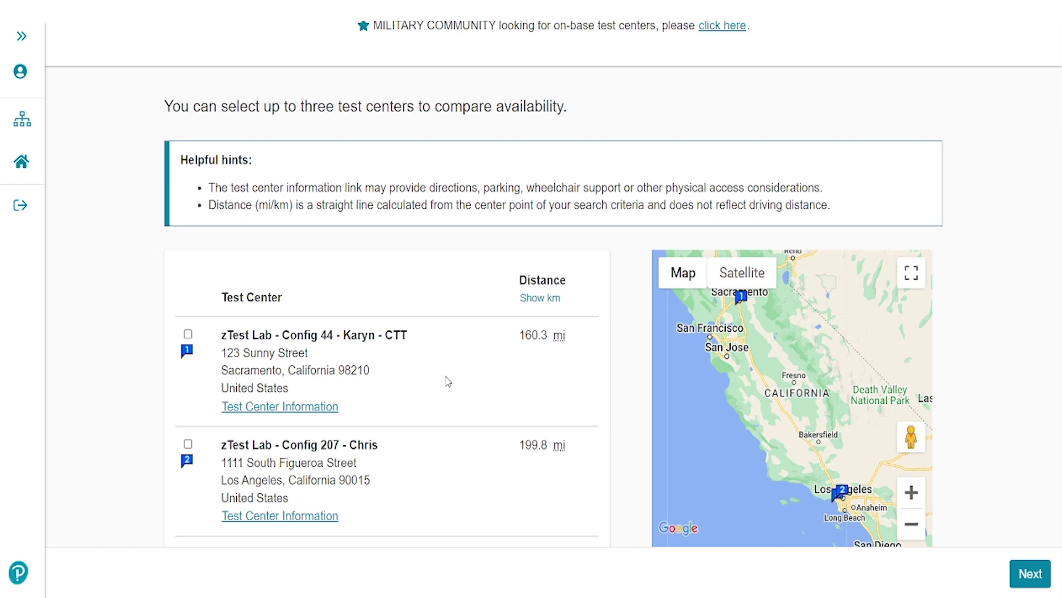
Step: Choose the Sacramento test center for the 200-301 exam
scroll(448, 382, down, 1)
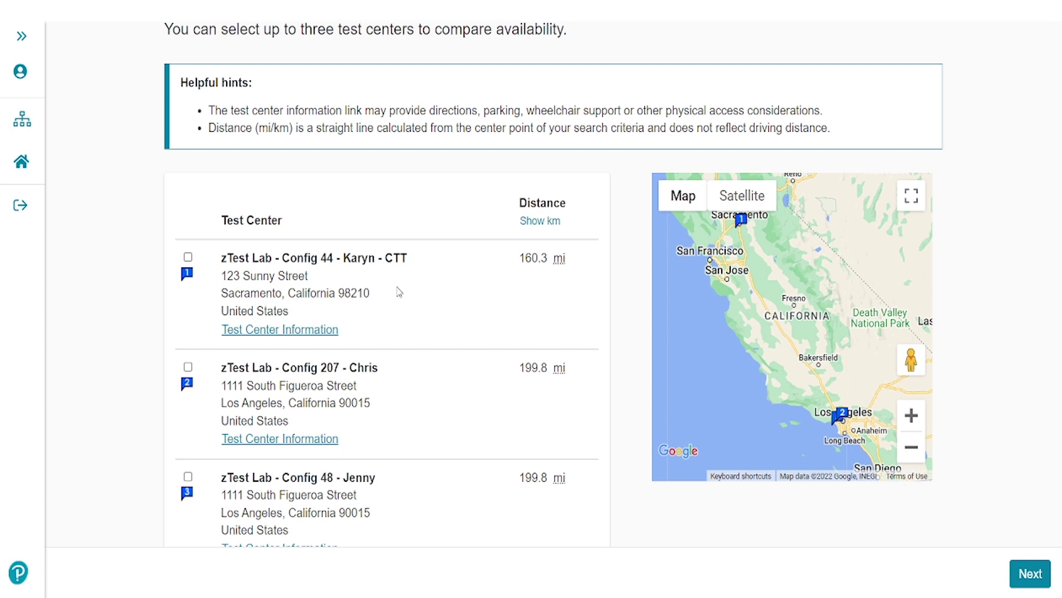
click(188, 258)
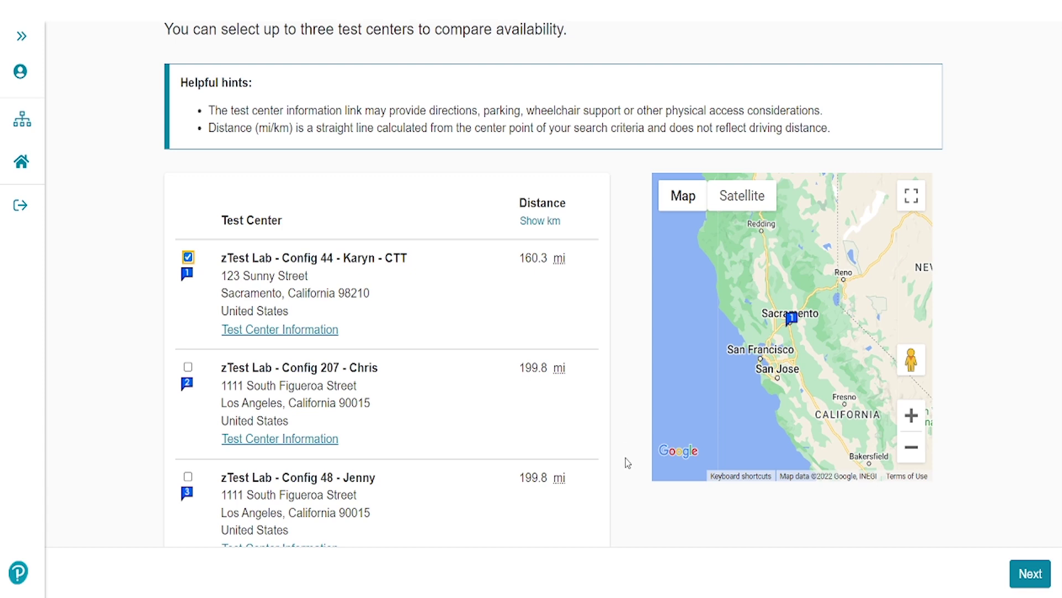
click(1021, 570)
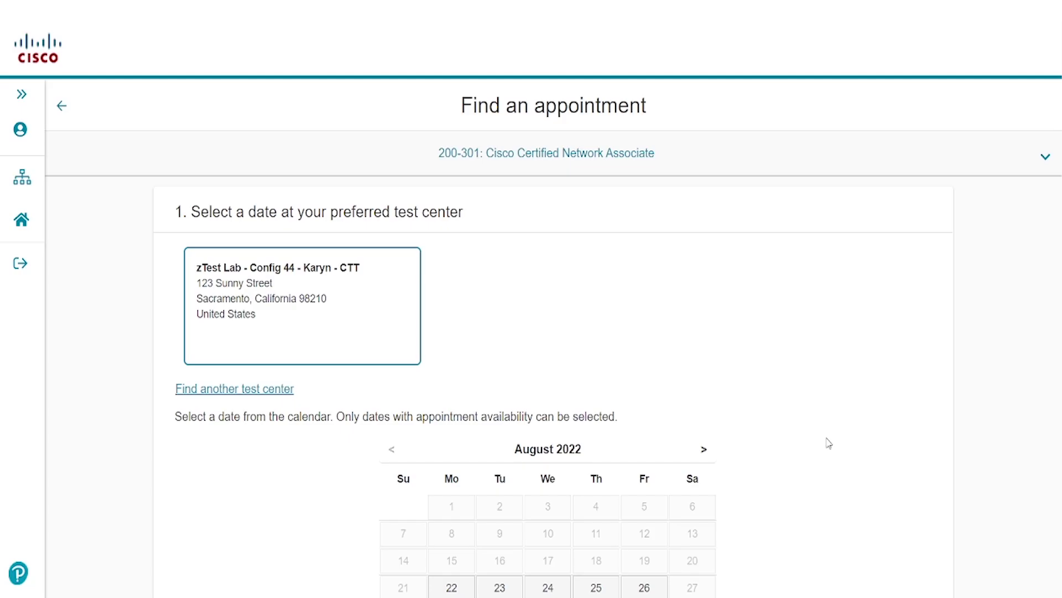
Step: Book the Tuesday, August 30, 2022 8:00 AM appointment into the cart
scroll(827, 442, down, 1)
scroll(827, 441, down, 1)
click(503, 463)
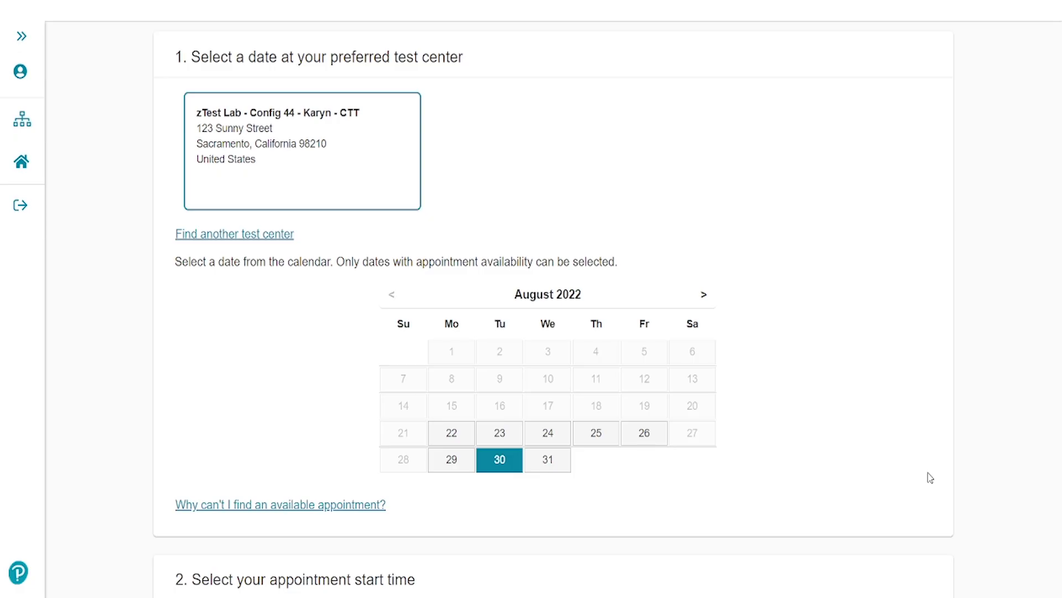
scroll(823, 454, down, 1)
scroll(822, 454, down, 3)
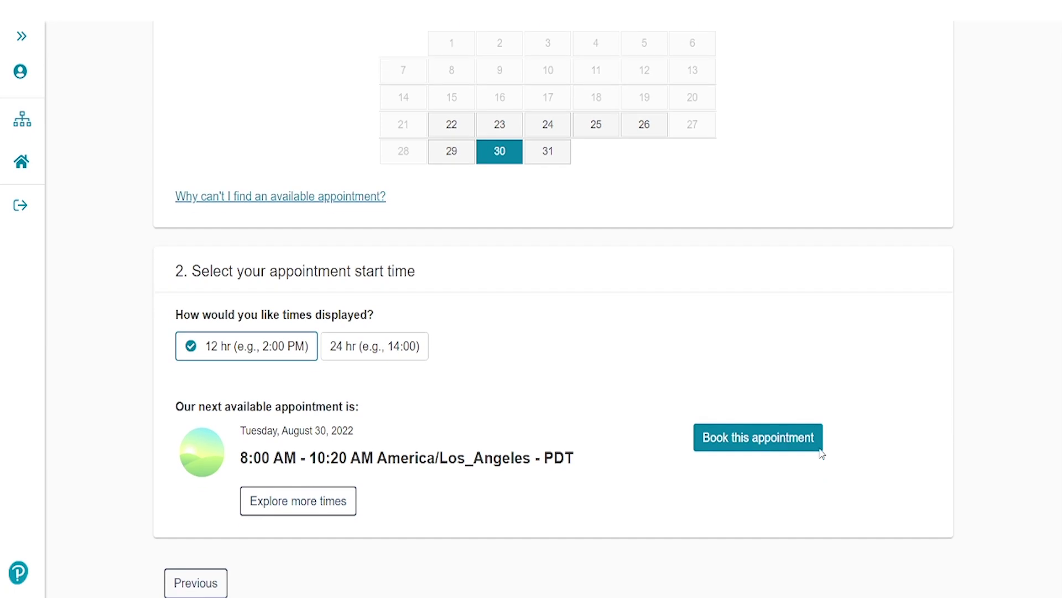
click(740, 443)
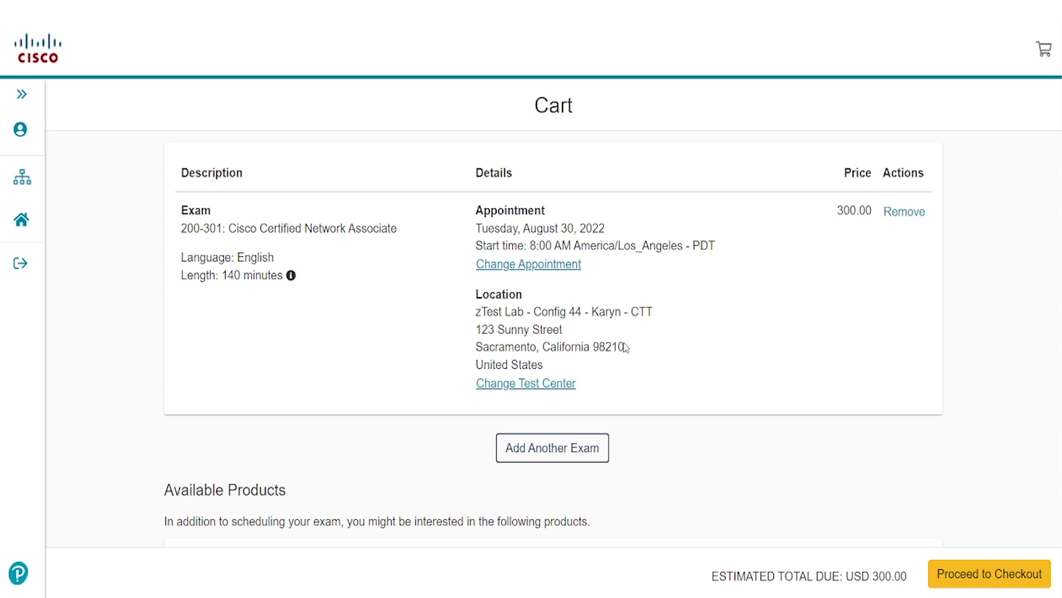
Step: Check out the USD 300.00 exam order, entering card details and billing information
click(1019, 588)
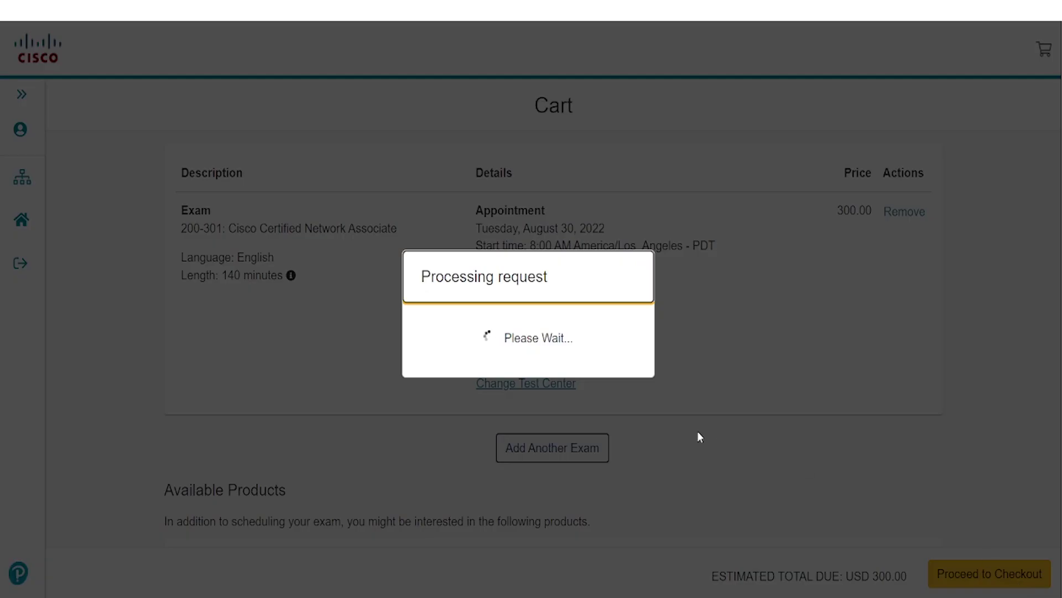
scroll(700, 437, down, 4)
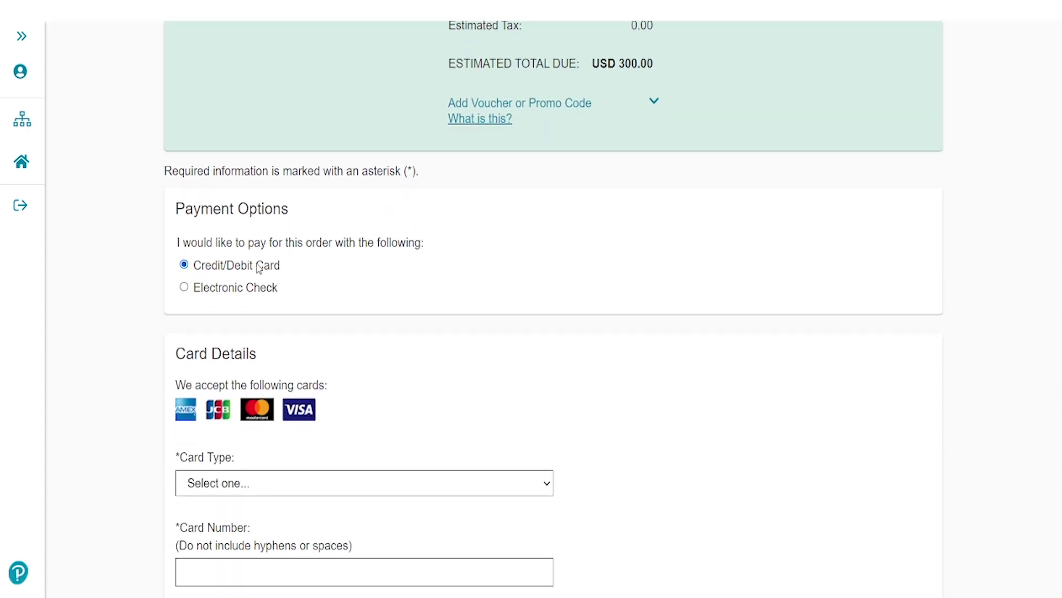
scroll(540, 337, up, 3)
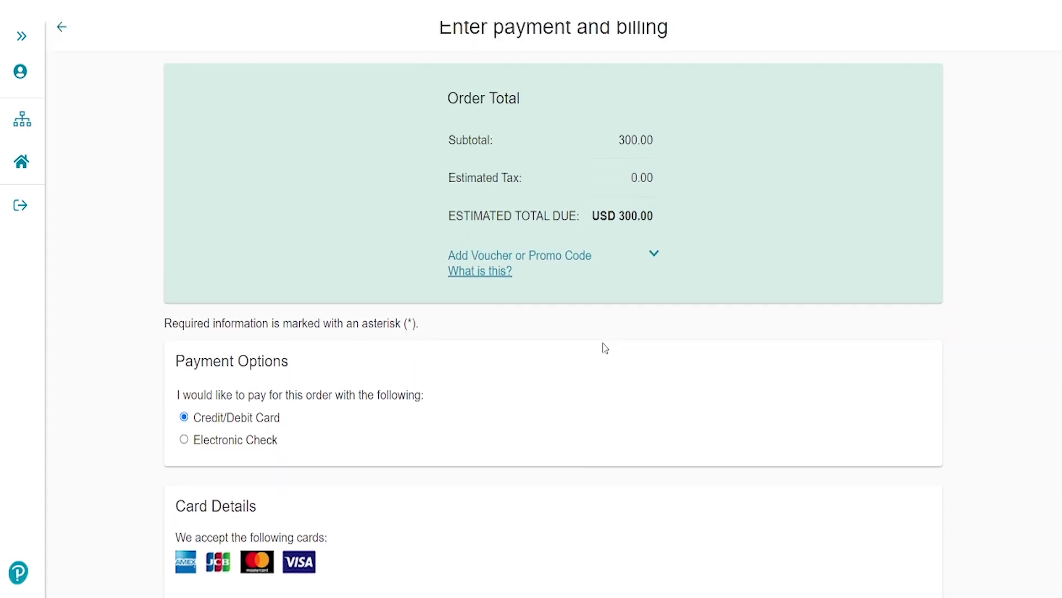
click(654, 257)
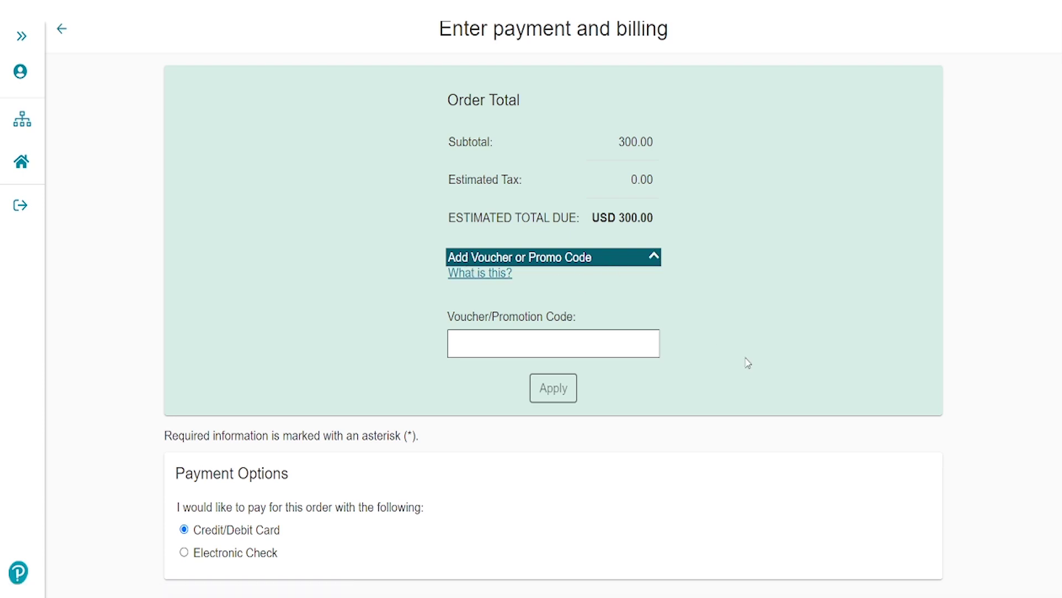
scroll(679, 473, down, 4)
scroll(677, 473, down, 5)
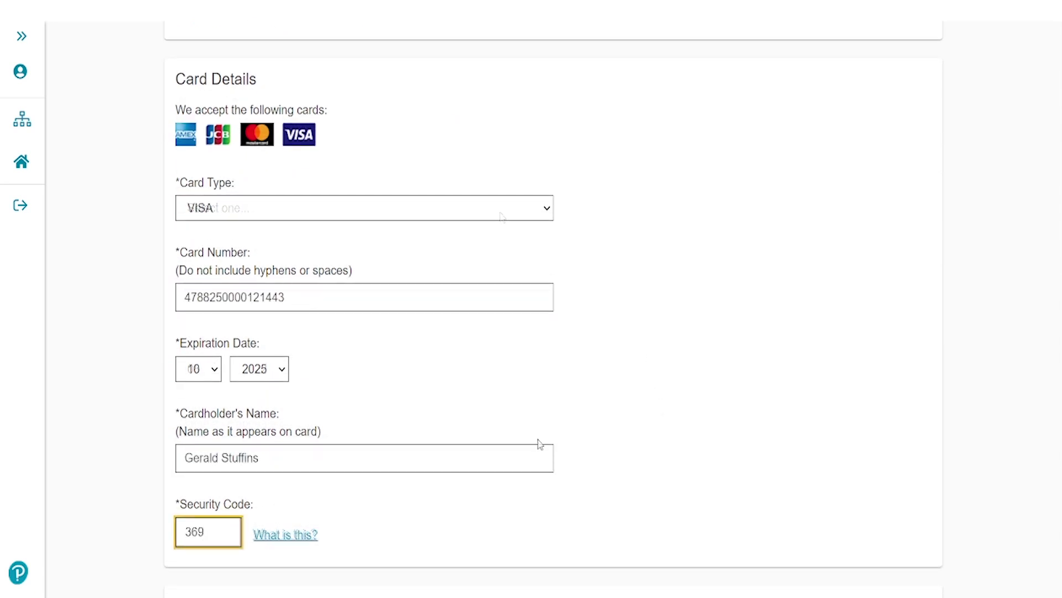
scroll(619, 458, down, 8)
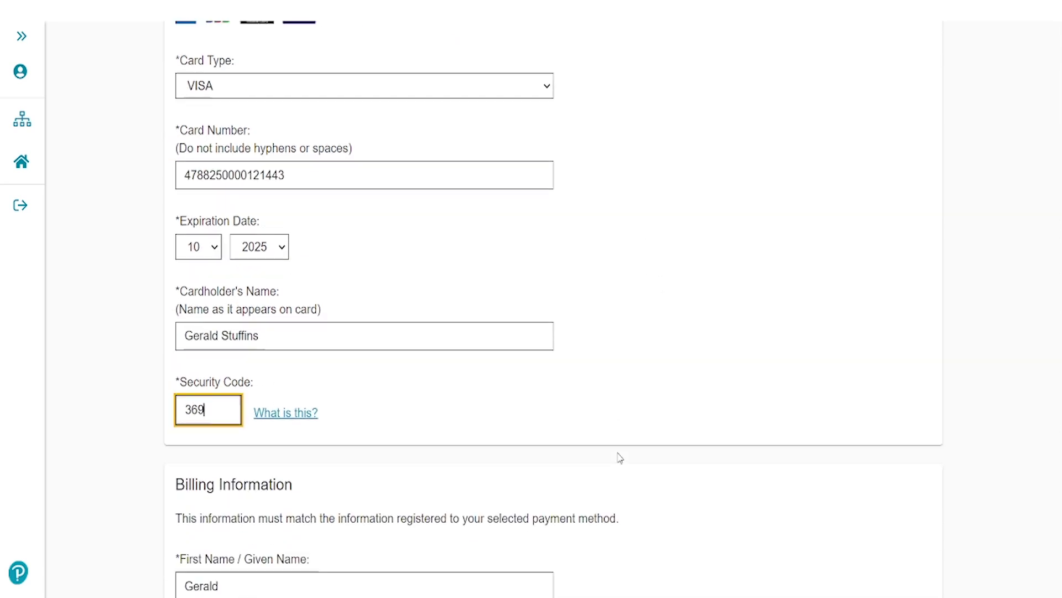
scroll(614, 420, down, 5)
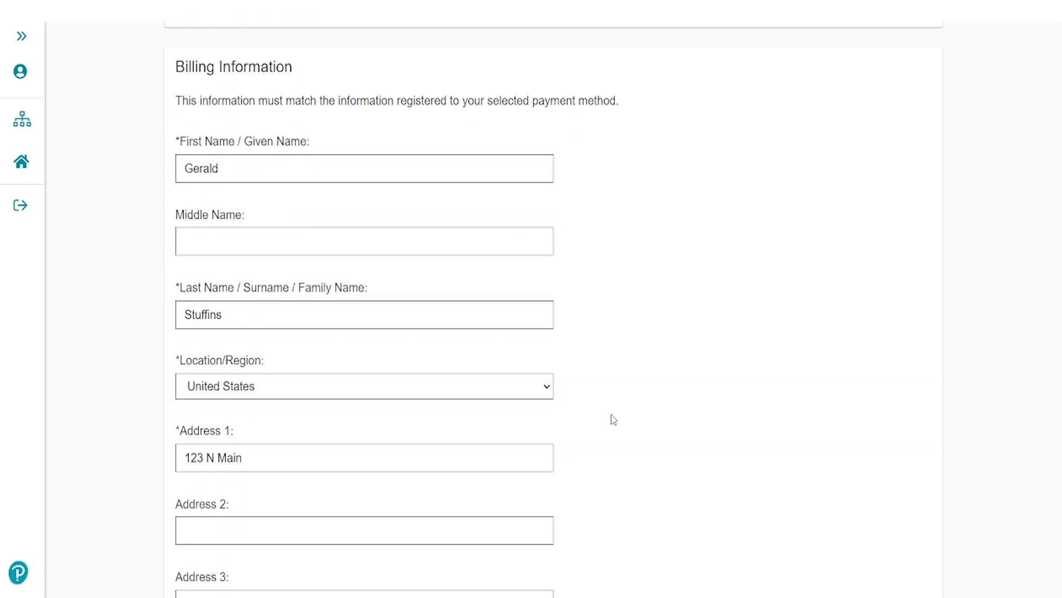
scroll(615, 419, down, 4)
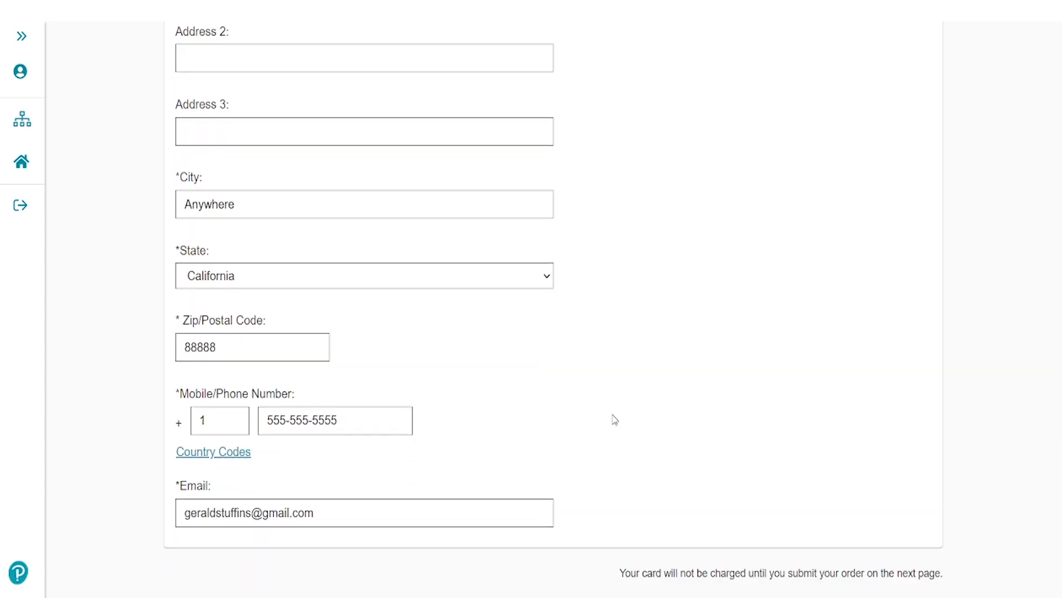
scroll(614, 419, down, 2)
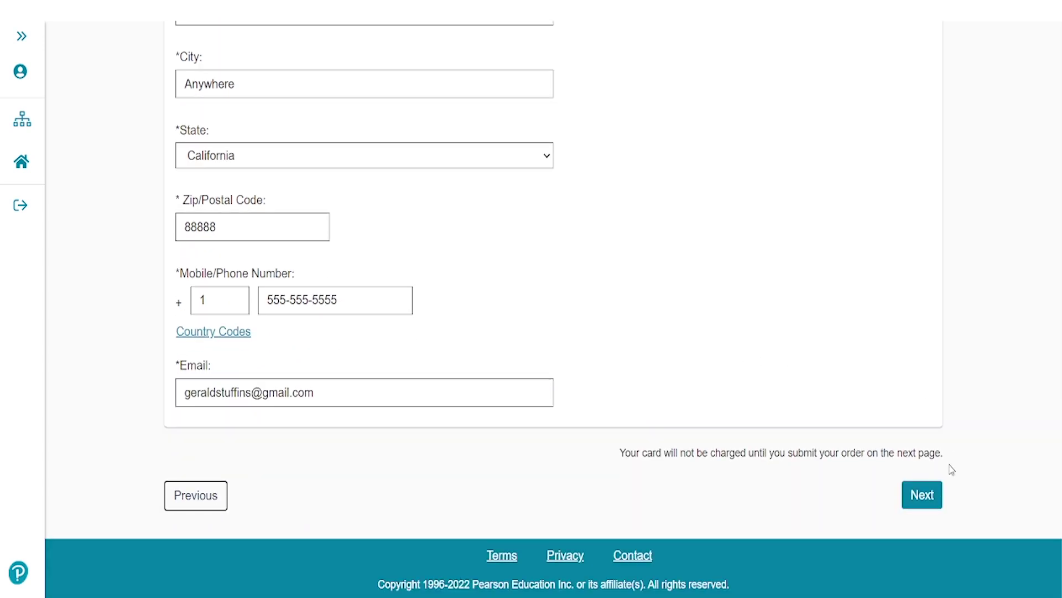
click(923, 493)
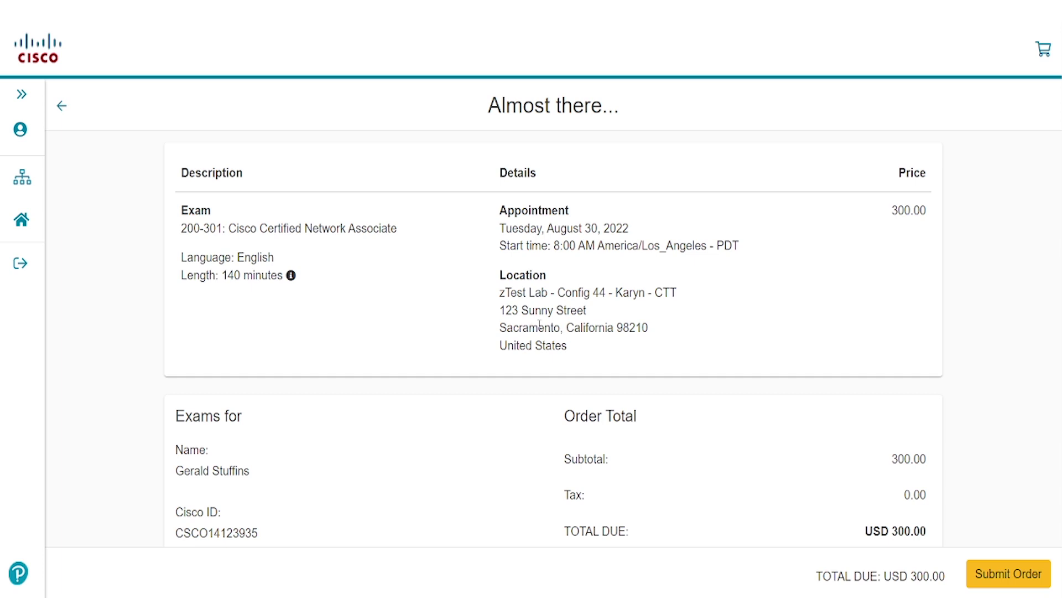
Step: Submit the order to book the 200-301 exam and return to the Cert Tracker
click(1009, 575)
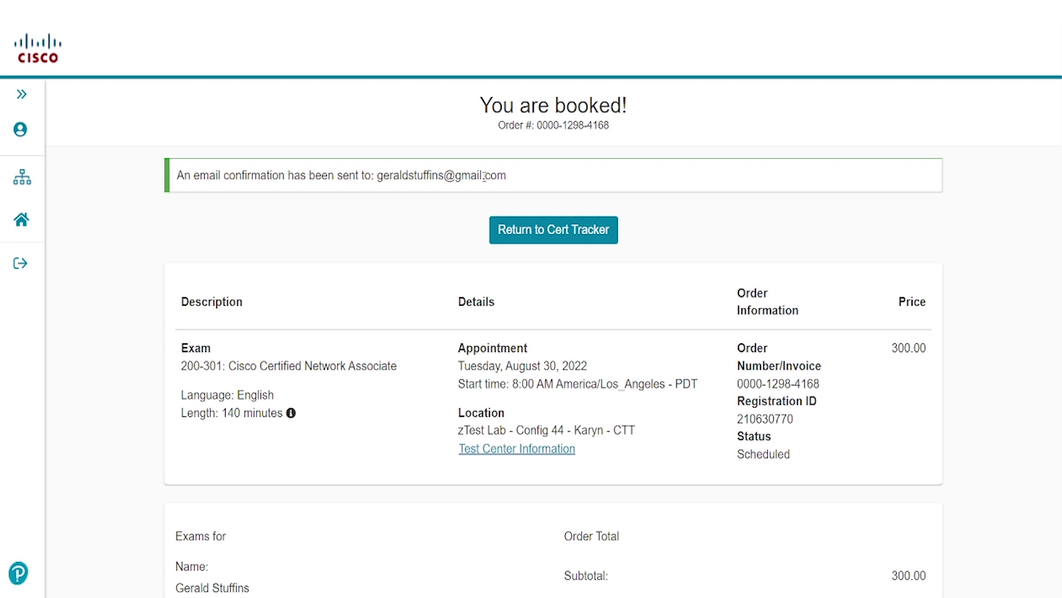
click(566, 230)
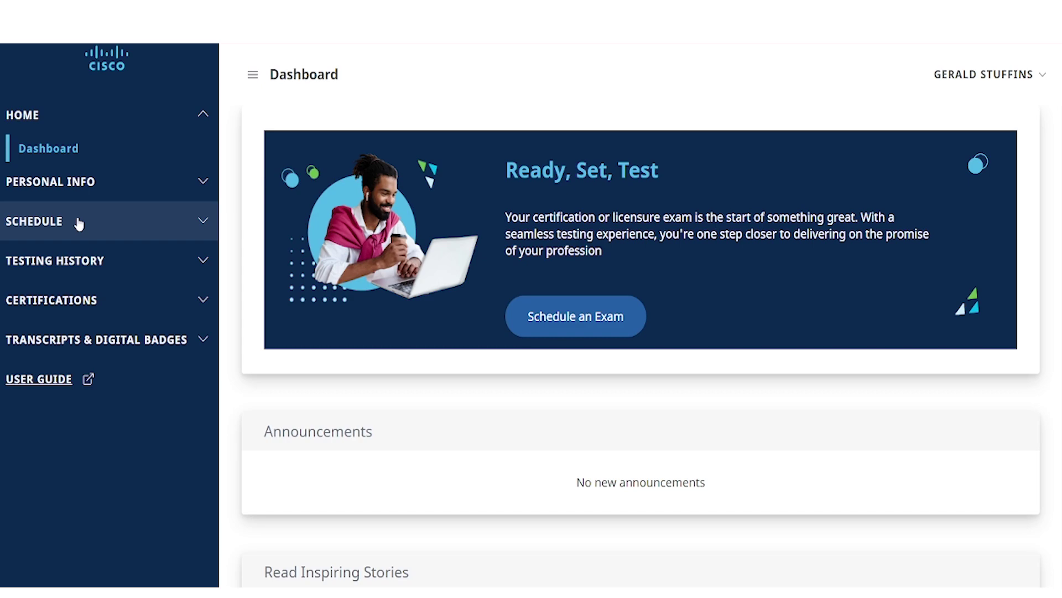
click(79, 223)
click(74, 252)
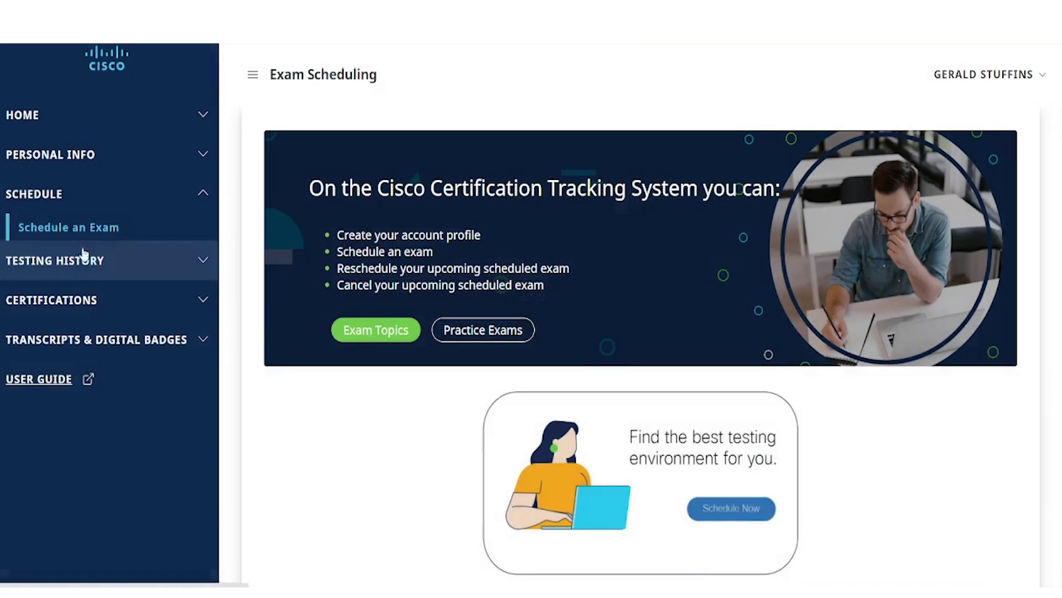
scroll(608, 354, down, 3)
scroll(627, 363, down, 3)
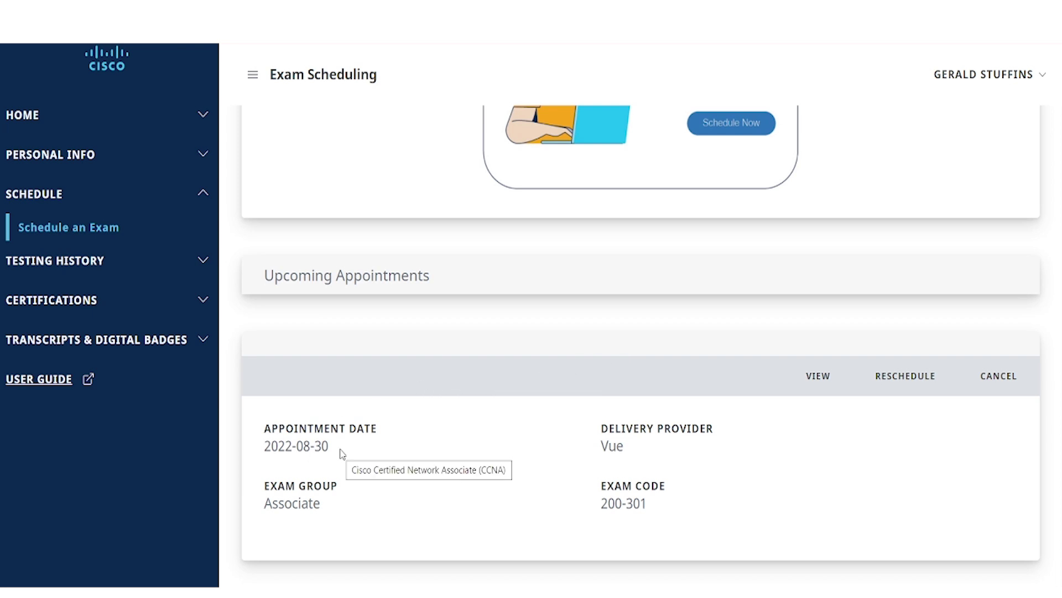
mouse_move(634, 510)
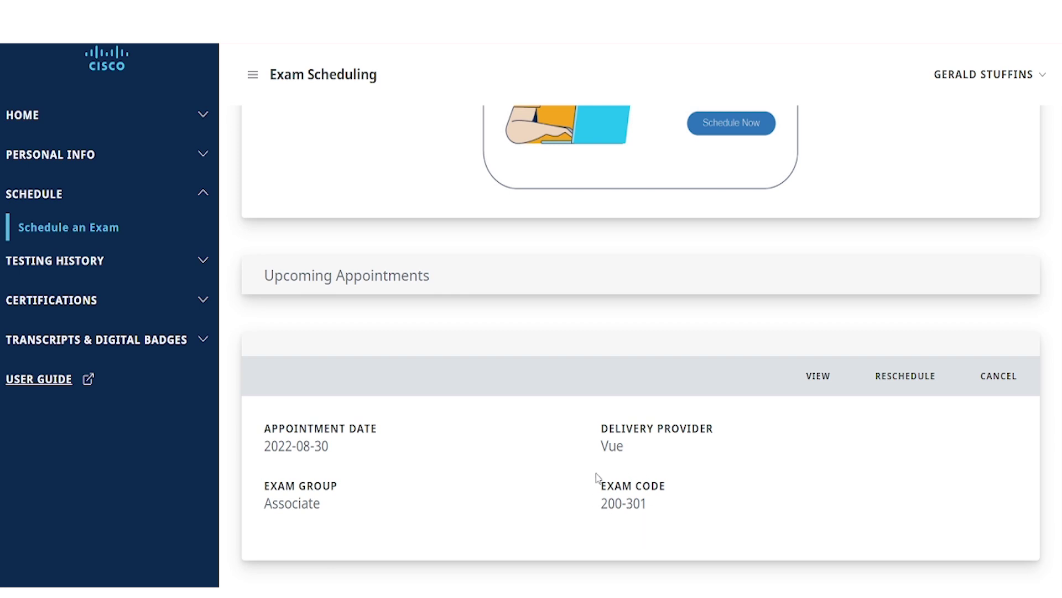
mouse_move(663, 503)
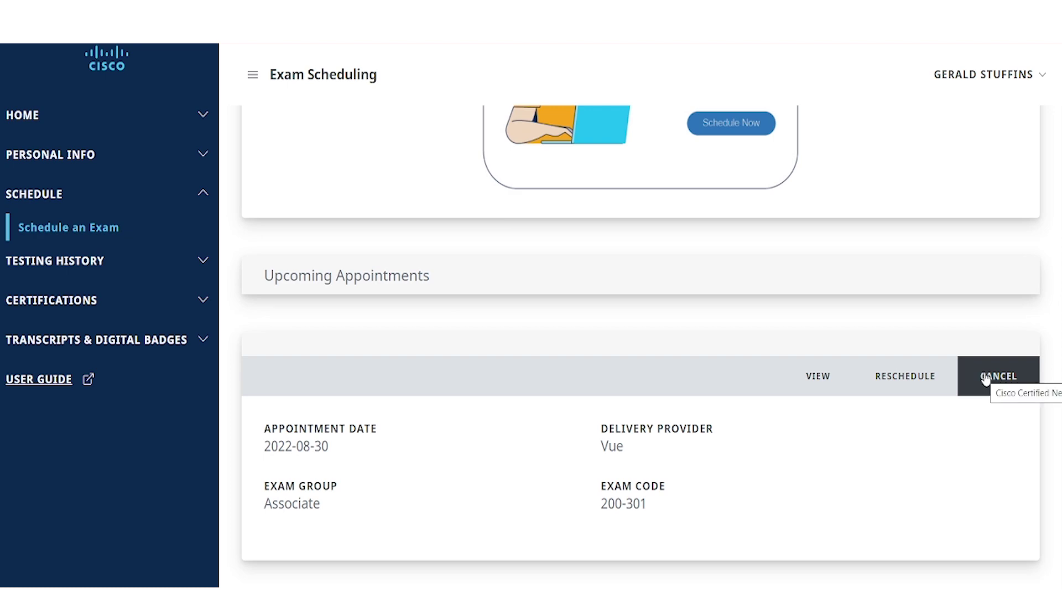
click(986, 378)
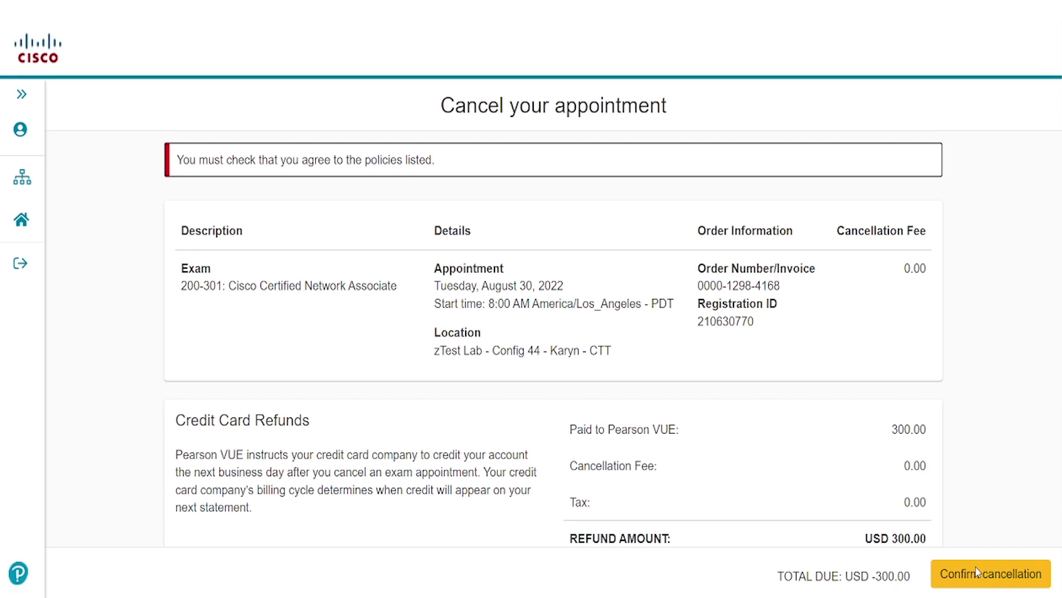
Step: Agree to the cancellation policies, confirm cancelling the August 30 appointment, and return to Cert Tracker
scroll(441, 423, down, 4)
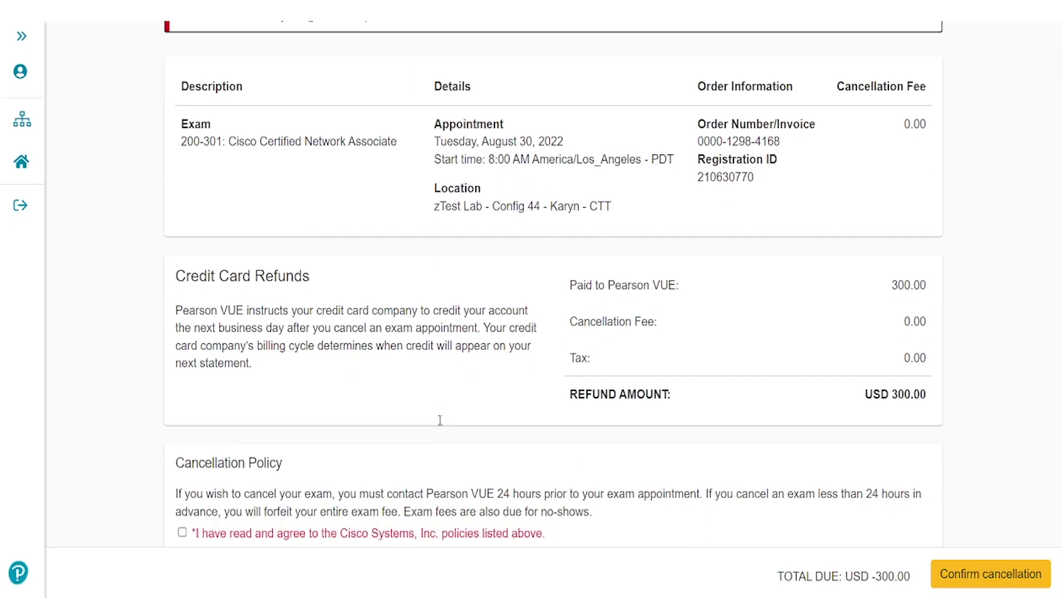
scroll(441, 421, down, 1)
click(183, 394)
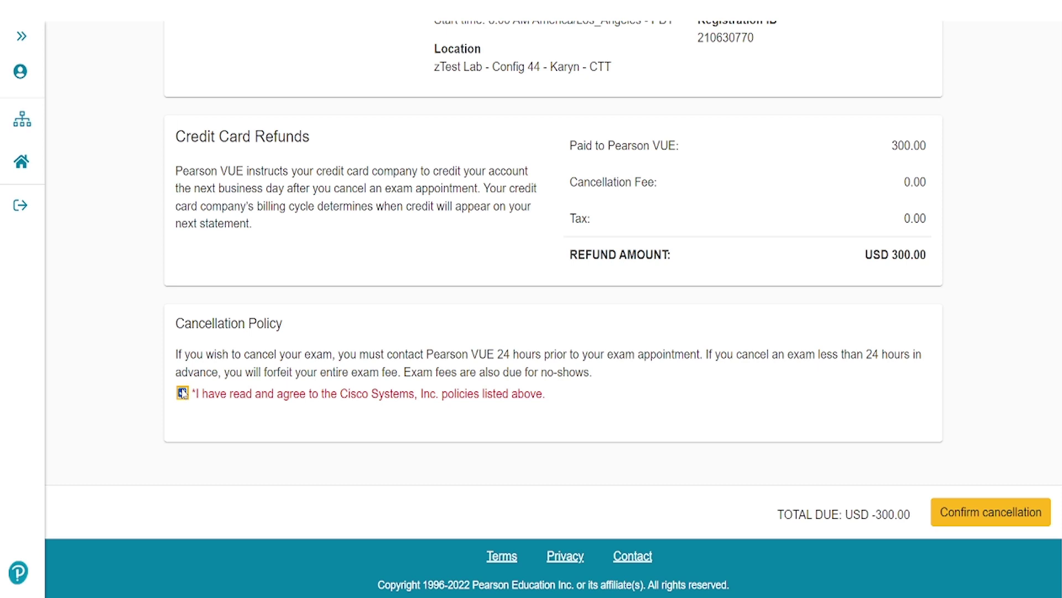
click(986, 519)
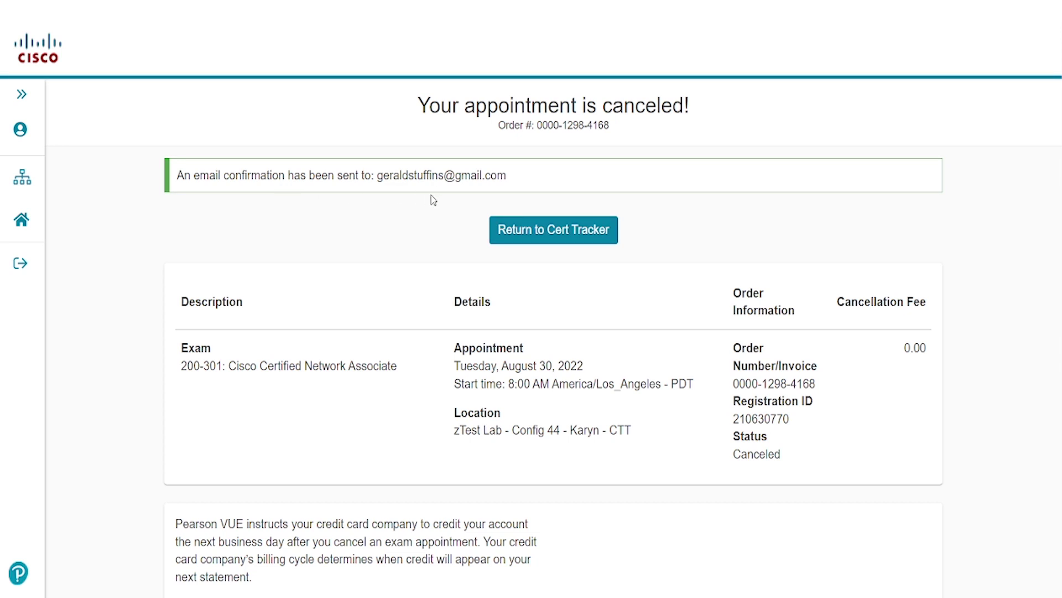
click(546, 233)
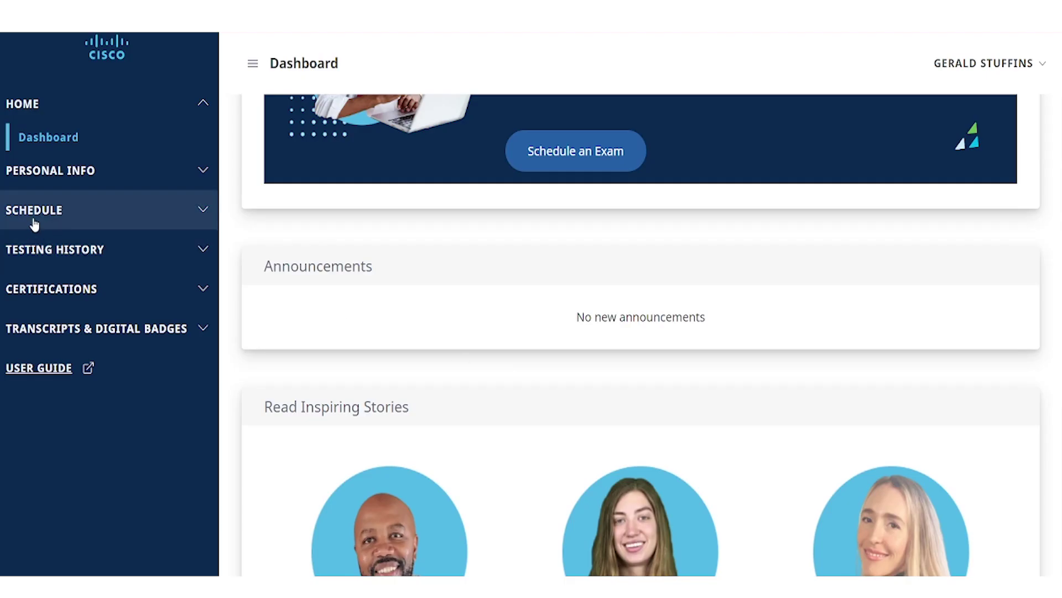
Step: Reopen Schedule an Exam to verify Upcoming Appointments shows nothing scheduled
click(31, 219)
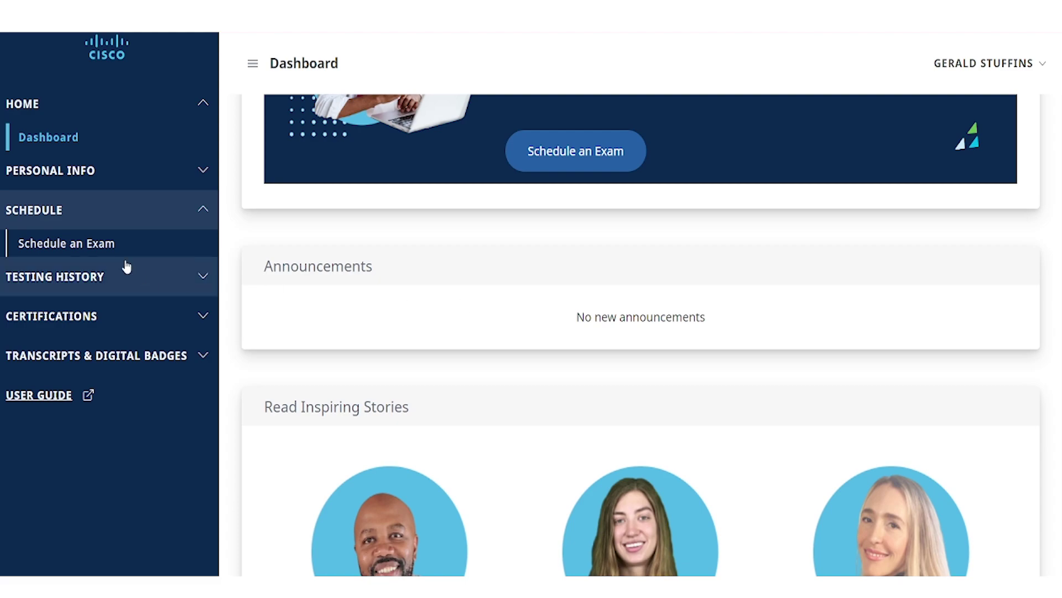
click(126, 252)
scroll(487, 474, up, 6)
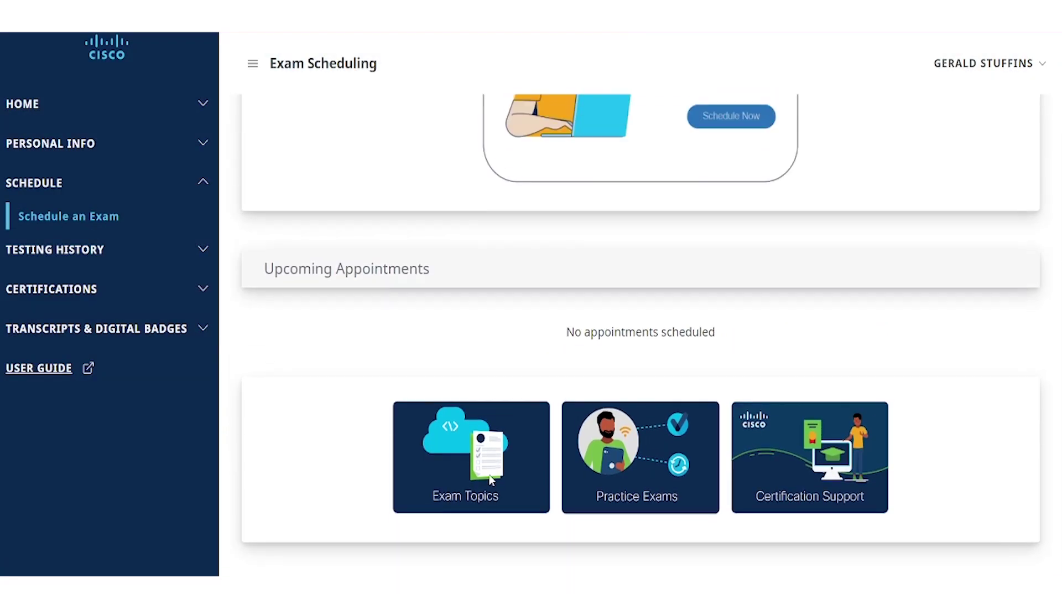
scroll(491, 480, up, 3)
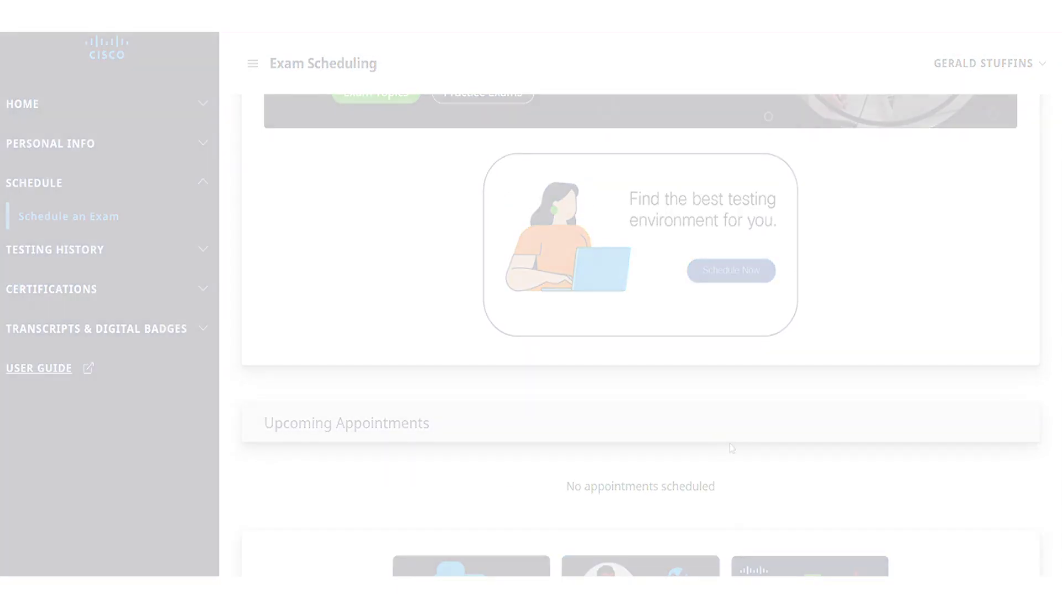